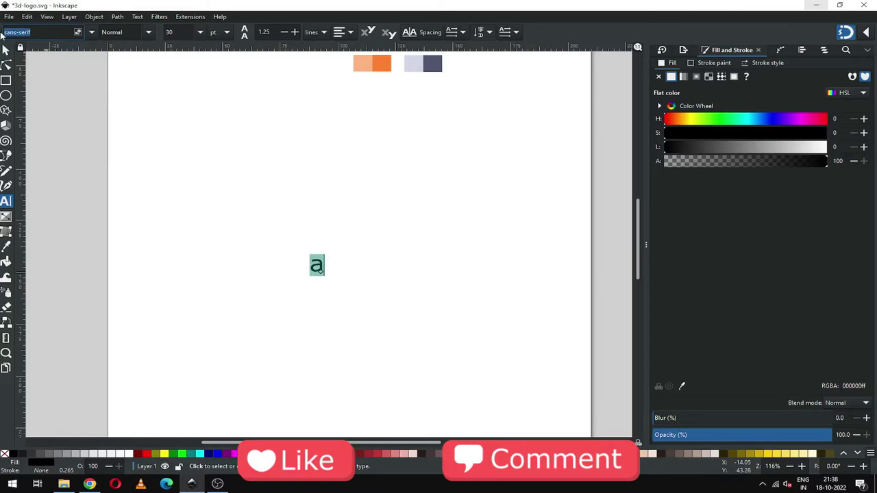
Set the letter "a" in Microsoft Himalaya and enlarge it to about 62 by 71 mm on the upper half of the page.
{"action": "type", "text": "mi"}
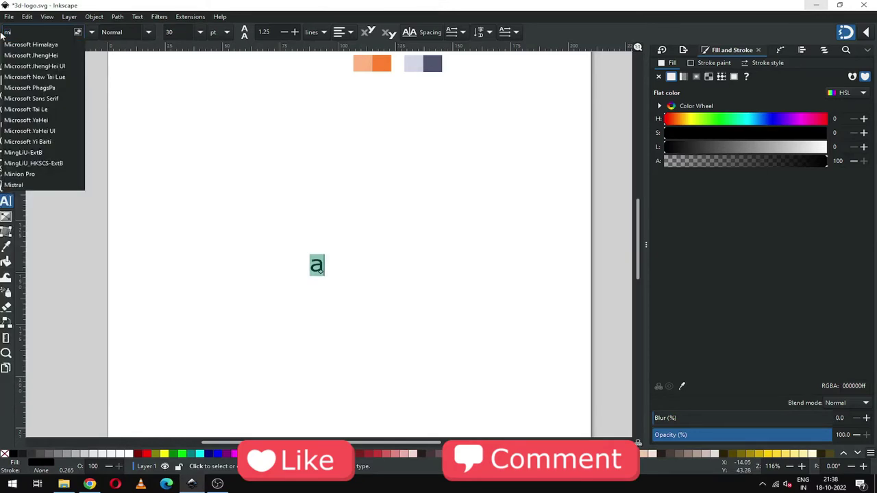
{"action": "left_click", "coordinate": [54, 44]}
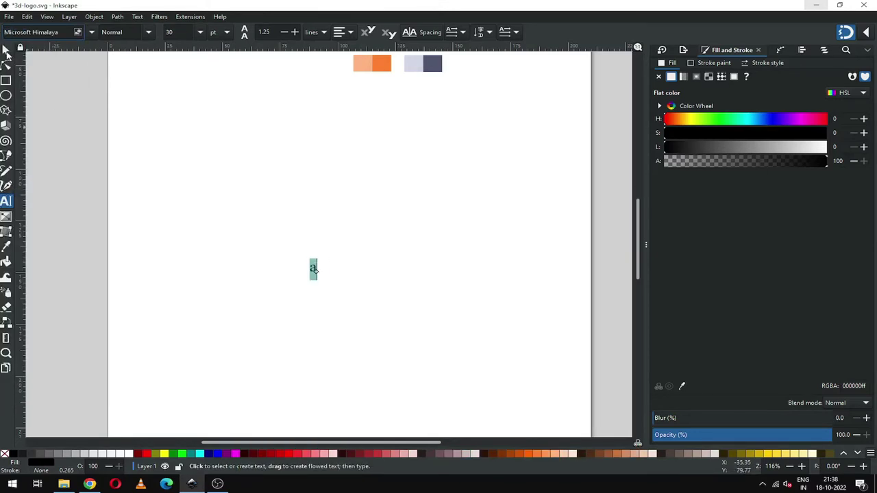
{"action": "key", "text": "F1"}
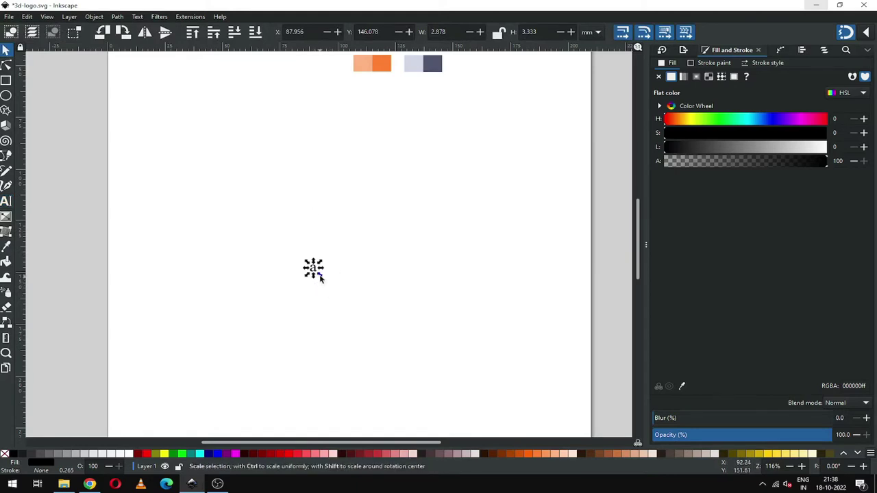
{"action": "left_click_drag", "start_coordinate": [335, 294], "coordinate": [421, 339]}
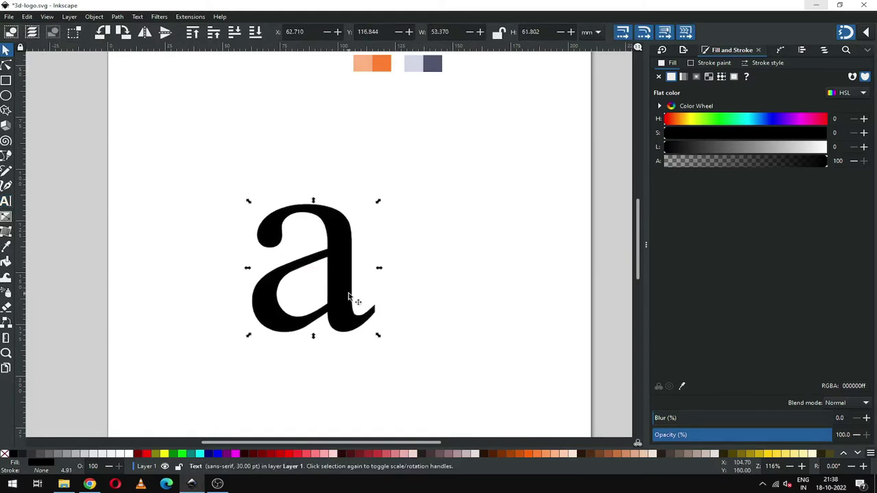
{"action": "left_click_drag", "start_coordinate": [345, 245], "coordinate": [354, 237]}
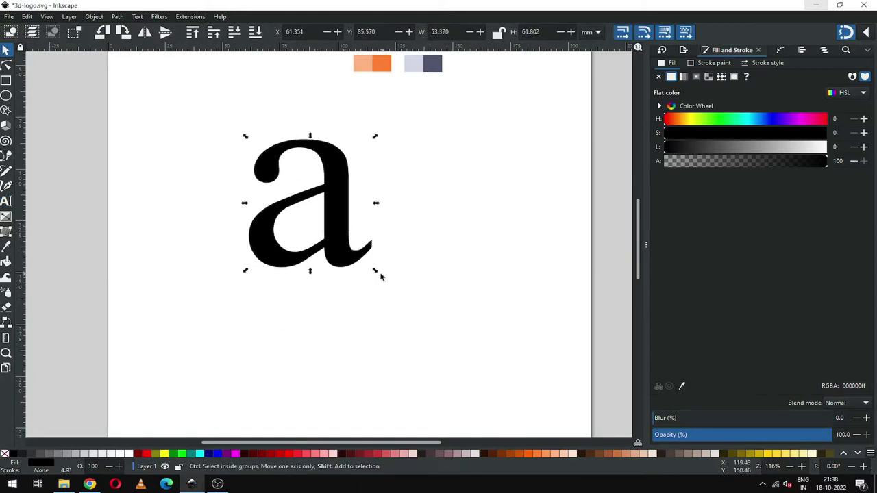
{"action": "mouse_move", "coordinate": [383, 276]}
{"action": "left_mouse_down"}
{"action": "mouse_move", "coordinate": [399, 282]}
{"action": "mouse_move", "coordinate": [385, 281]}
{"action": "left_mouse_up"}
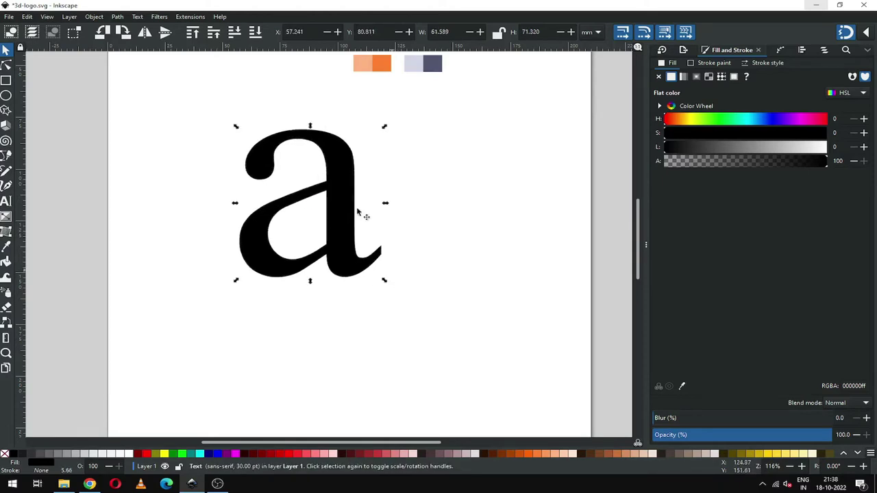
Convert the letter "a" from text to a path and ungroup it.
{"action": "left_click", "coordinate": [117, 16]}
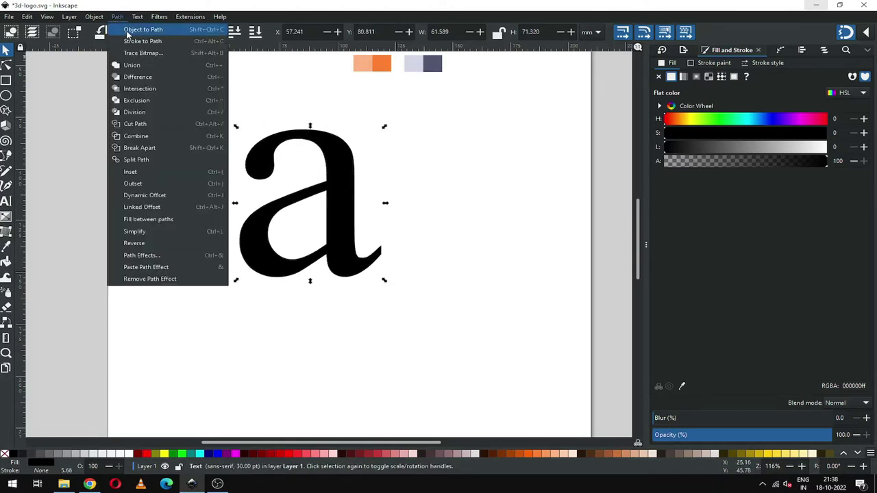
{"action": "left_click", "coordinate": [128, 30]}
{"action": "left_click", "coordinate": [365, 200]}
{"action": "left_click", "coordinate": [345, 205]}
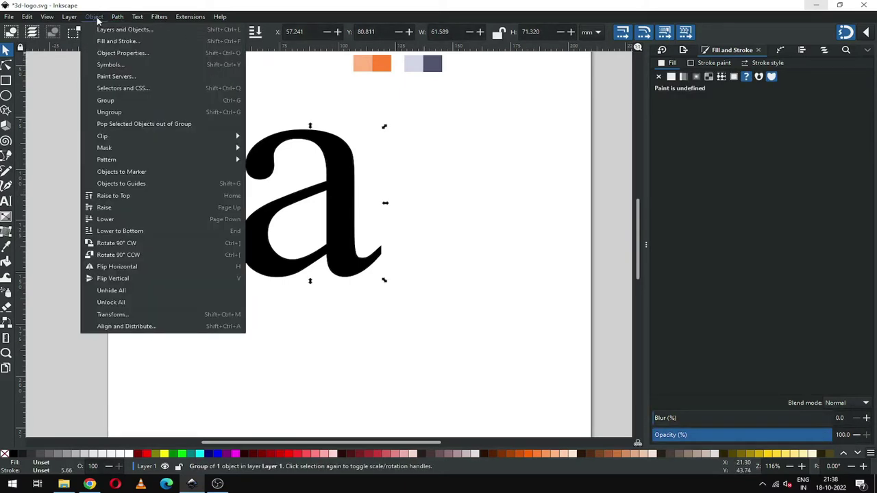
{"action": "left_click", "coordinate": [96, 18]}
{"action": "left_click", "coordinate": [107, 112]}
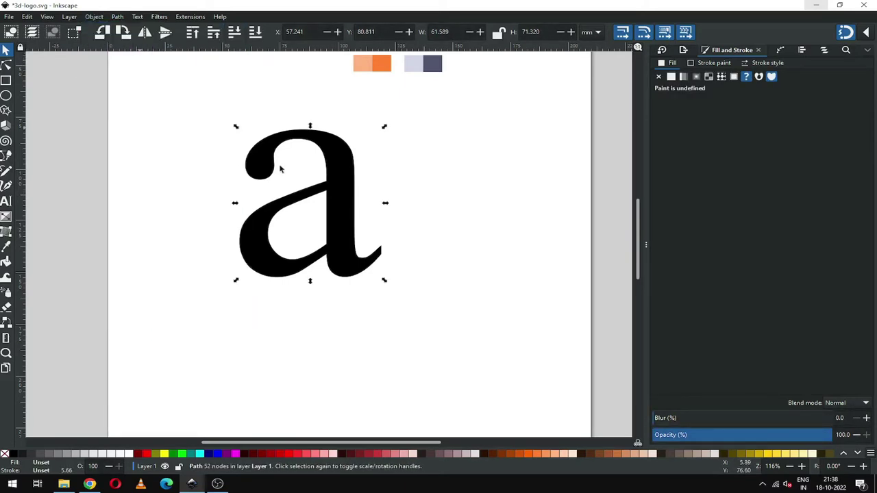
Deselect the letter path and save the drawing.
{"action": "left_click", "coordinate": [467, 185]}
{"action": "left_click", "coordinate": [337, 182]}
{"action": "key", "text": "z"}
{"action": "left_click_drag", "start_coordinate": [186, 104], "coordinate": [491, 306]}
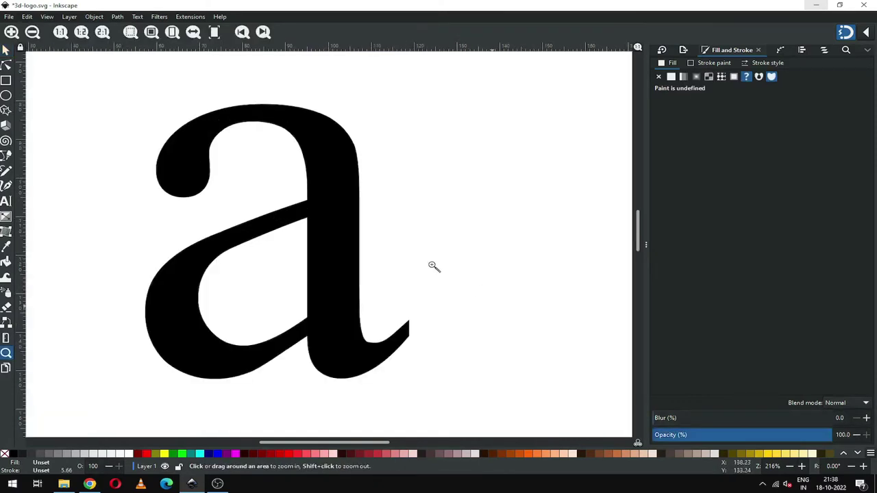
{"action": "key", "text": "s"}
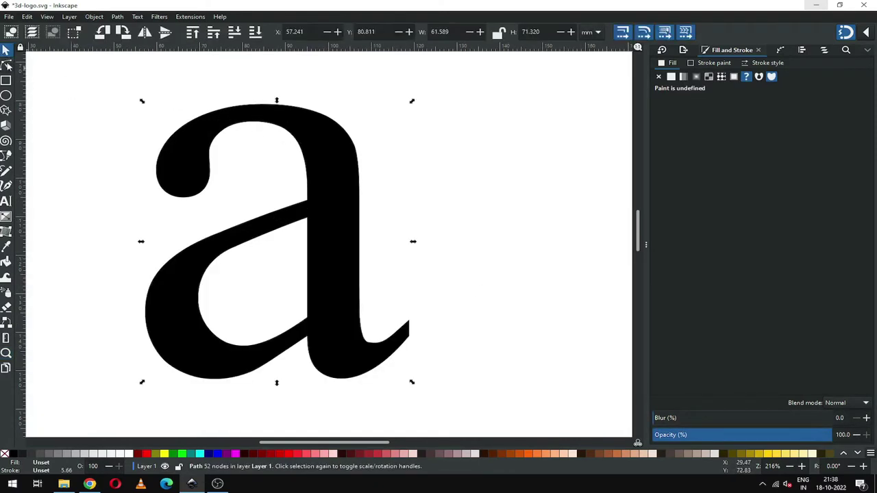
{"action": "left_click", "coordinate": [6, 65]}
{"action": "left_click", "coordinate": [8, 51]}
{"action": "key", "text": "Escape"}
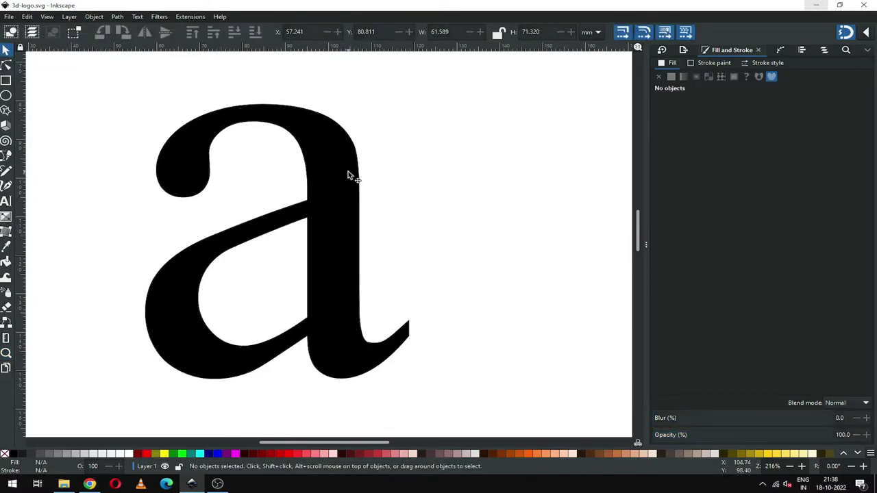
Apply the Motion extension to the letter path with length 3.0 and angle 360.0.
{"action": "left_click", "coordinate": [356, 173]}
{"action": "left_click", "coordinate": [191, 18]}
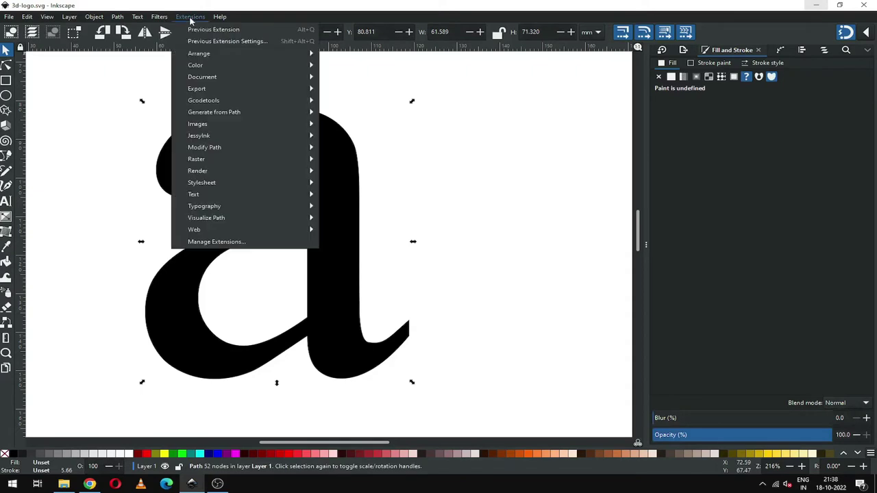
{"action": "mouse_move", "coordinate": [242, 113]}
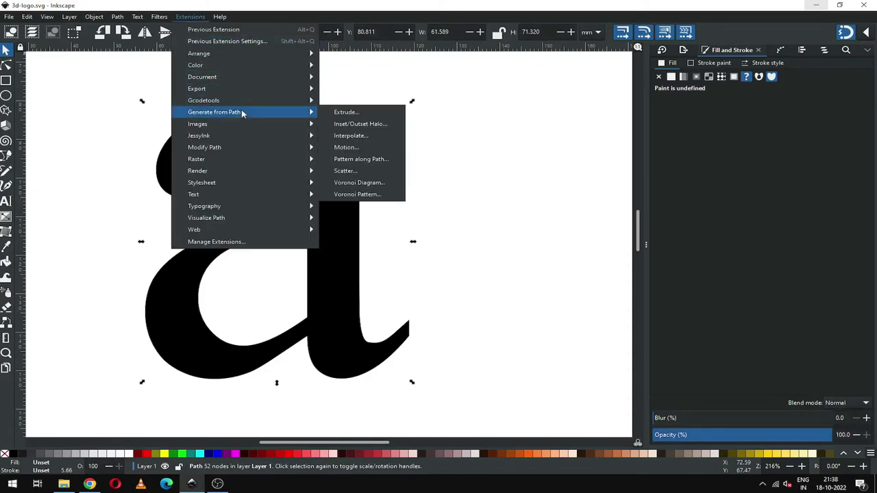
{"action": "left_click", "coordinate": [346, 147]}
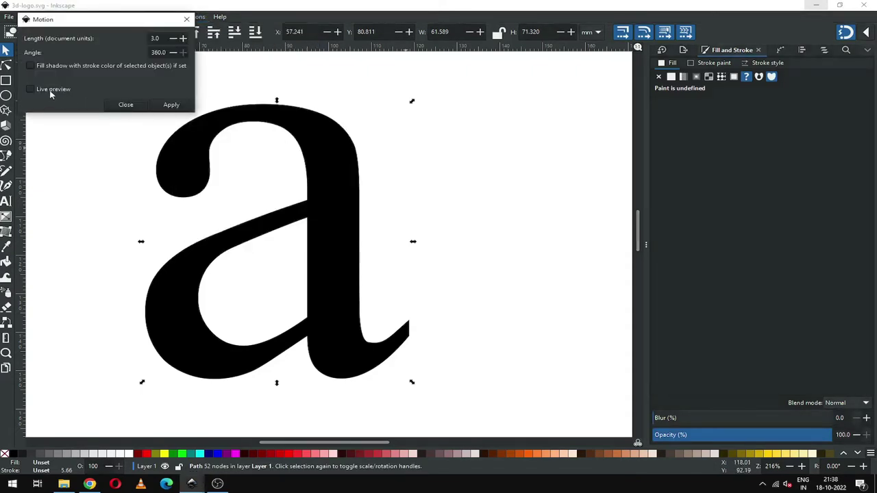
{"action": "left_click", "coordinate": [50, 92]}
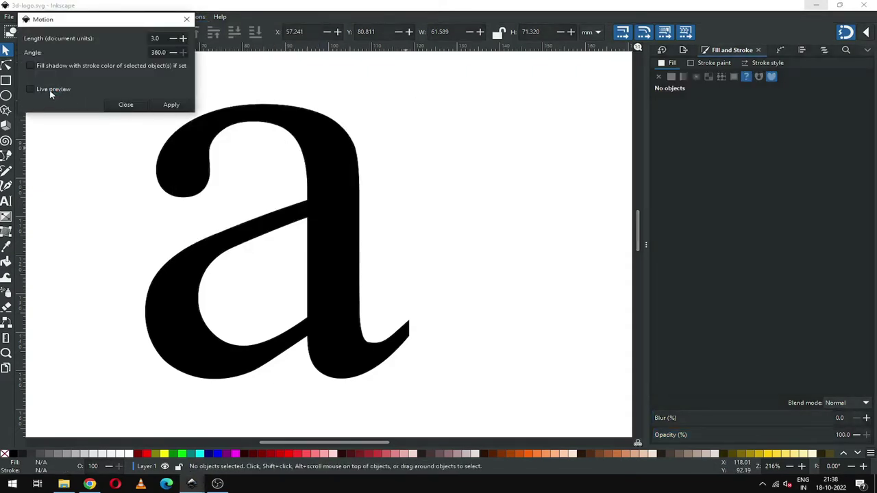
{"action": "left_click", "coordinate": [166, 106]}
{"action": "left_click", "coordinate": [127, 105]}
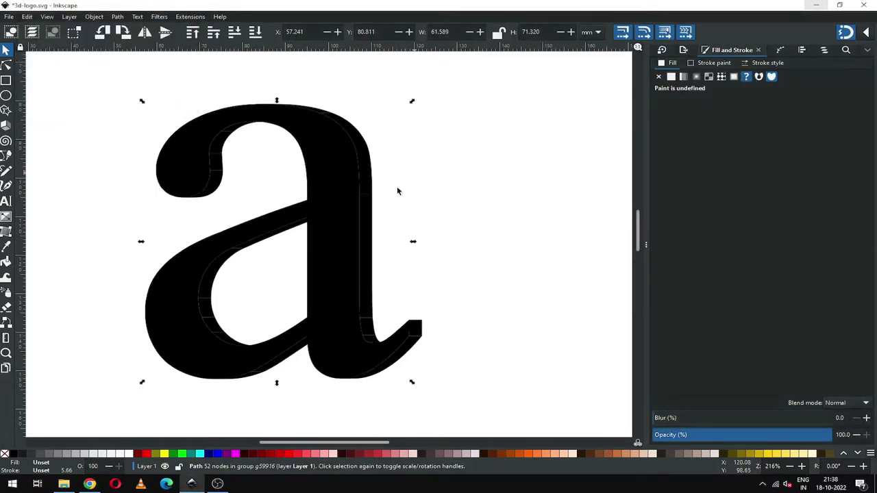
Ungroup the extruded letter to separate its front face from the group of side pieces.
{"action": "left_click", "coordinate": [397, 190]}
{"action": "left_click", "coordinate": [372, 251]}
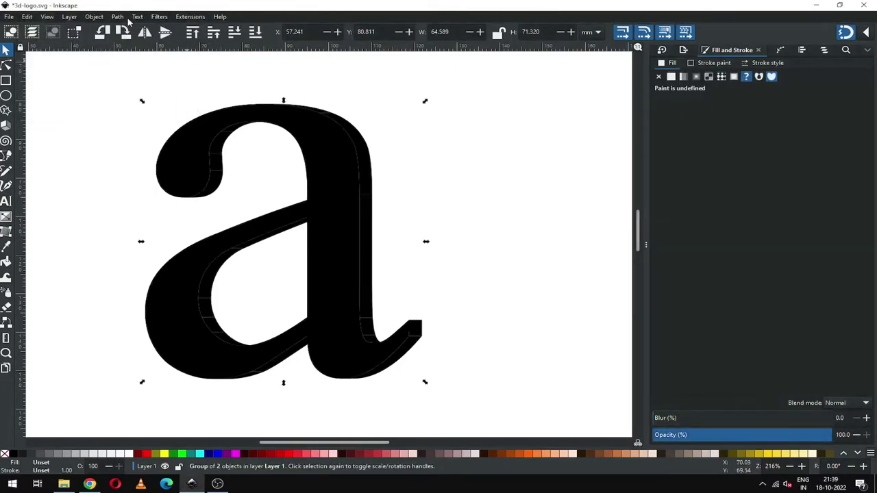
{"action": "left_click", "coordinate": [95, 17]}
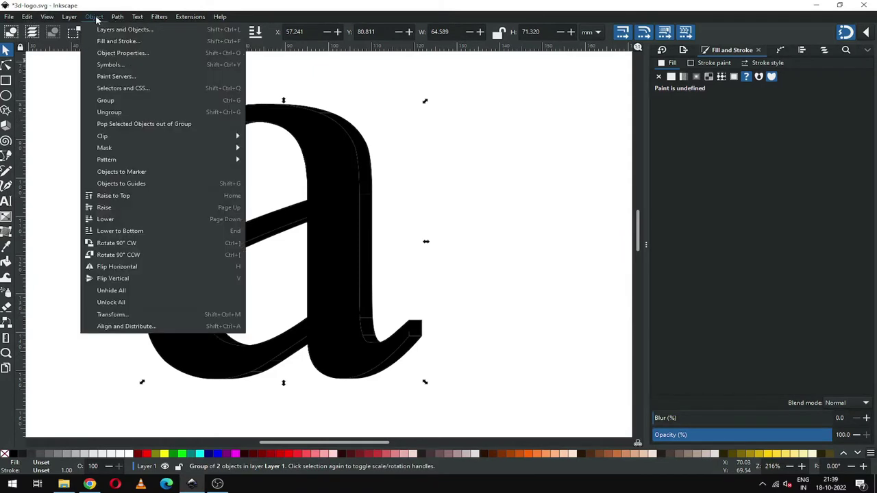
{"action": "left_click", "coordinate": [111, 114]}
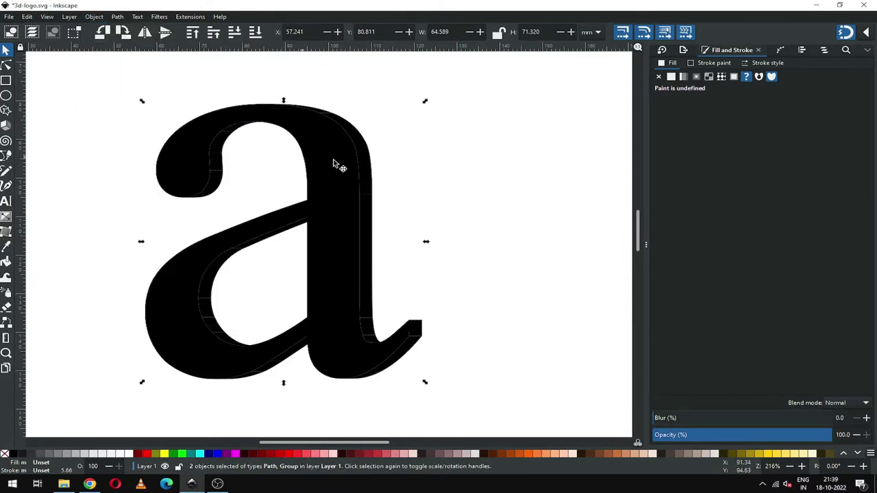
{"action": "left_click", "coordinate": [416, 172]}
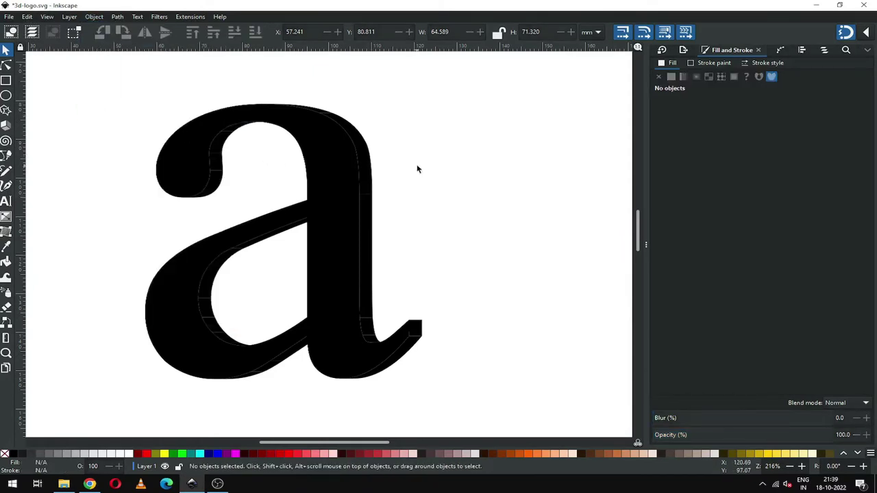
Ungroup the extrusion's side pieces into individual paths and save the drawing.
{"action": "left_click", "coordinate": [369, 284]}
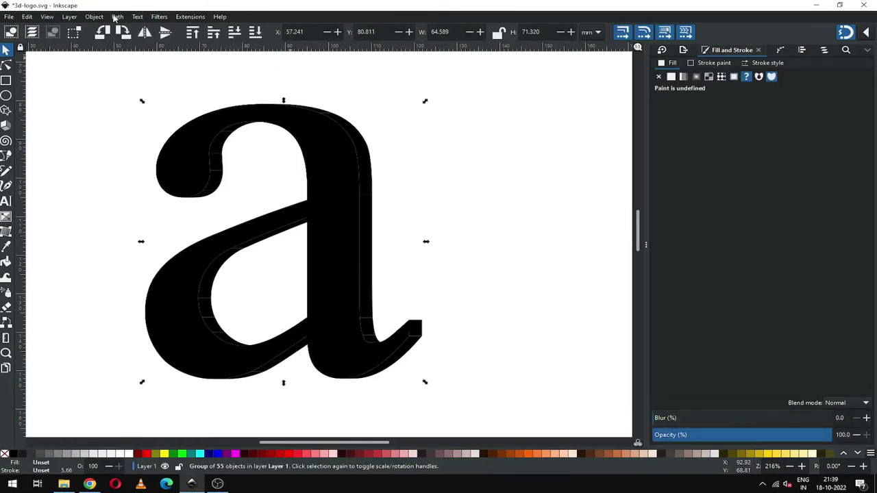
{"action": "left_click", "coordinate": [446, 249]}
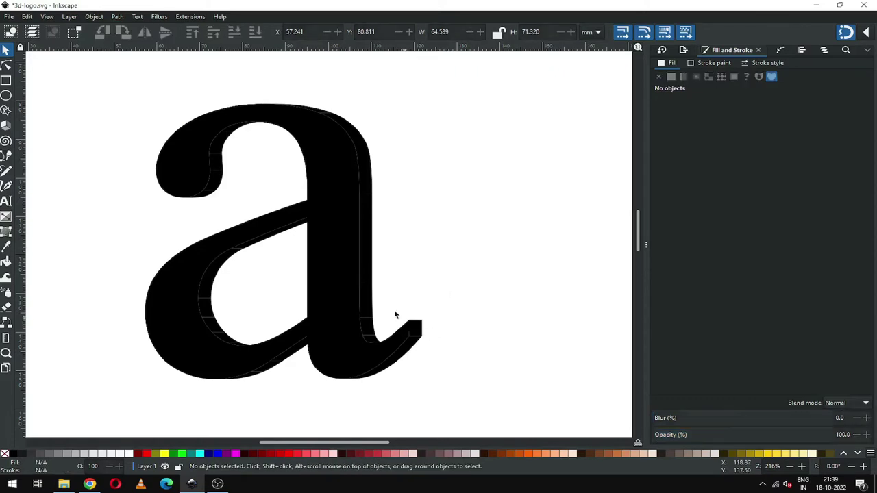
{"action": "left_click", "coordinate": [373, 300]}
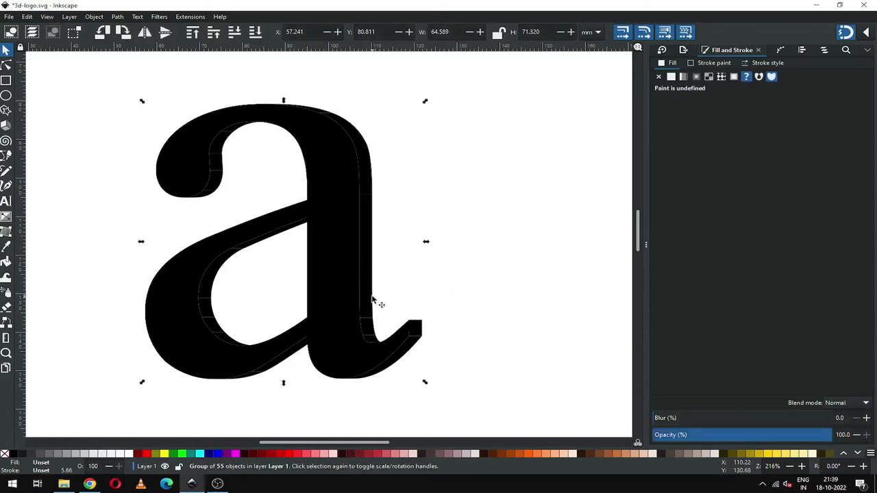
{"action": "left_click", "coordinate": [95, 17]}
{"action": "left_click", "coordinate": [110, 114]}
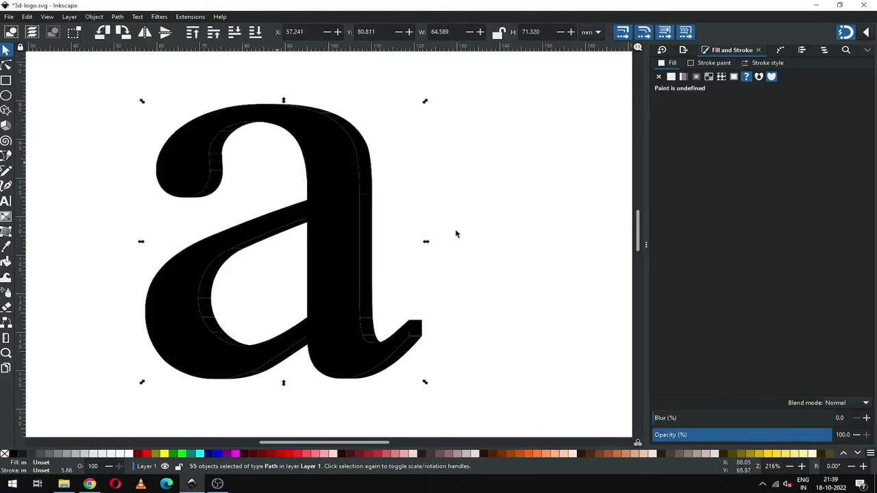
{"action": "left_click", "coordinate": [478, 238]}
{"action": "key", "text": "ctrl+s"}
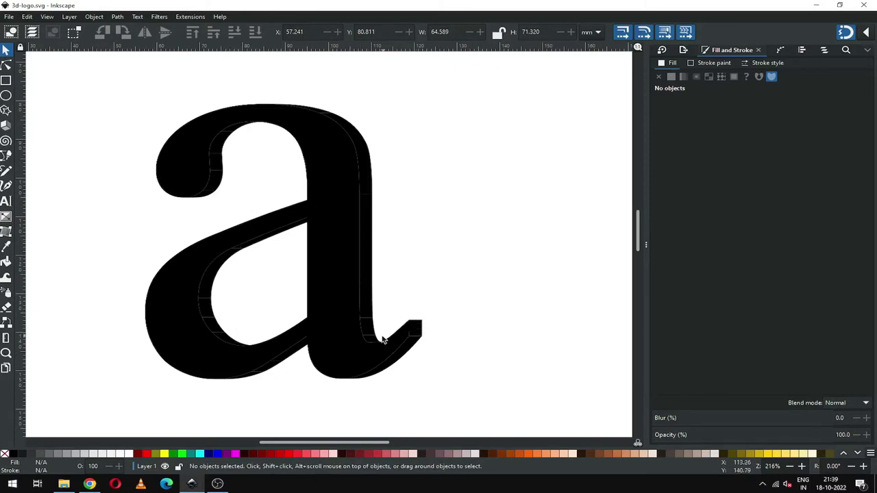
Fill the letter's front face with Navy.
{"action": "left_click", "coordinate": [359, 346]}
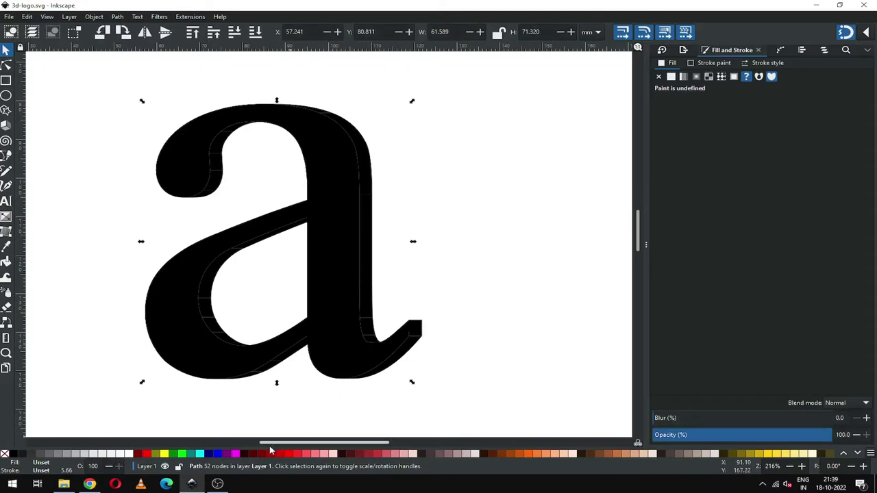
{"action": "left_click", "coordinate": [209, 454]}
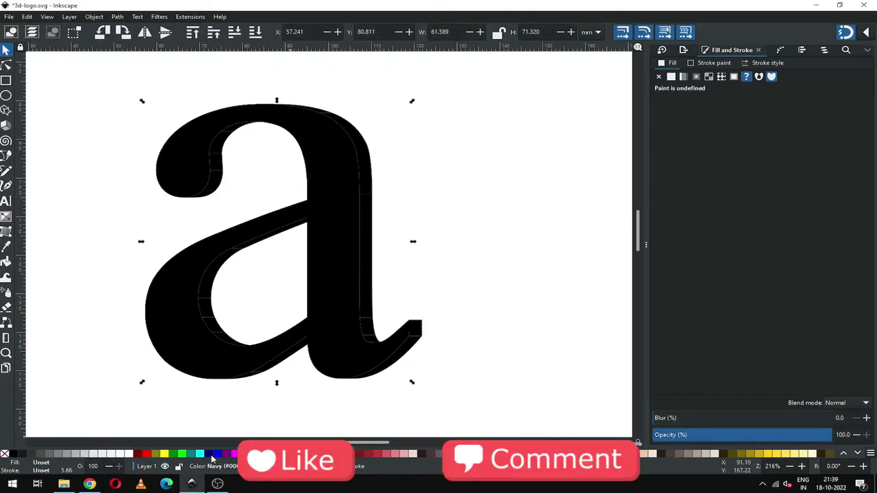
{"action": "left_click", "coordinate": [430, 288]}
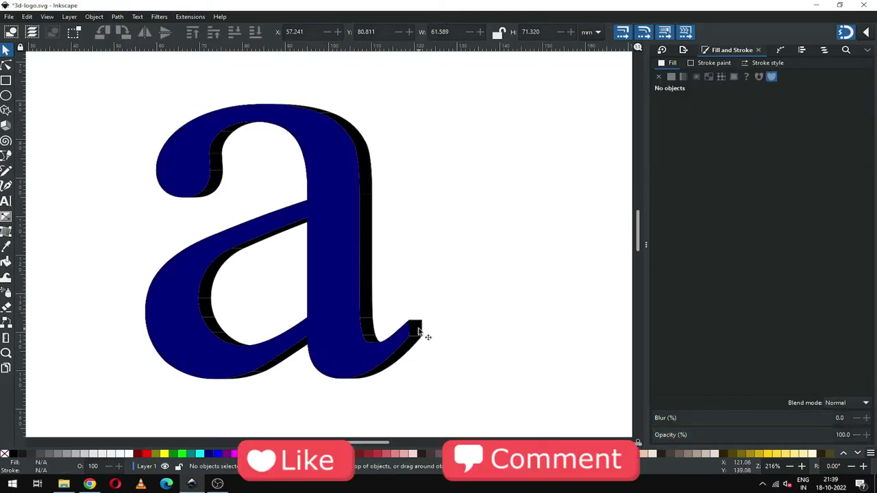
Fill the small rectangular side piece at the tip of the letter's tail with orange #D45500 and save the drawing.
{"action": "left_click", "coordinate": [418, 331]}
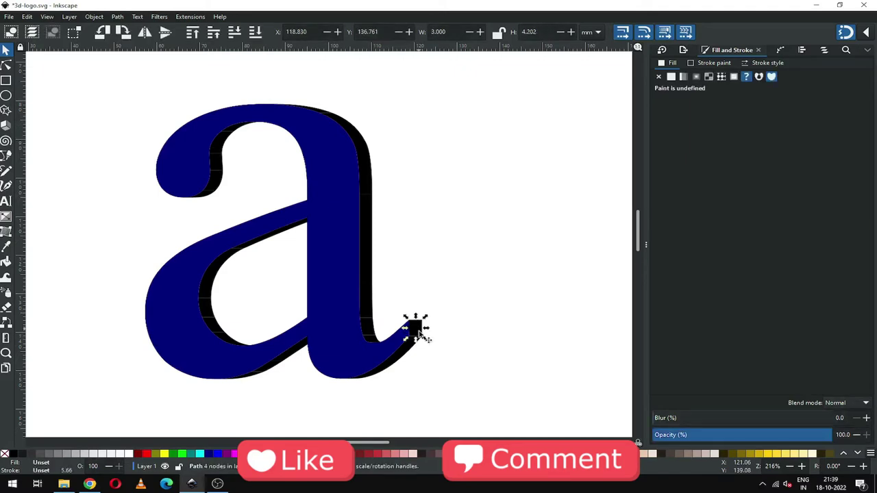
{"action": "left_click", "coordinate": [520, 454]}
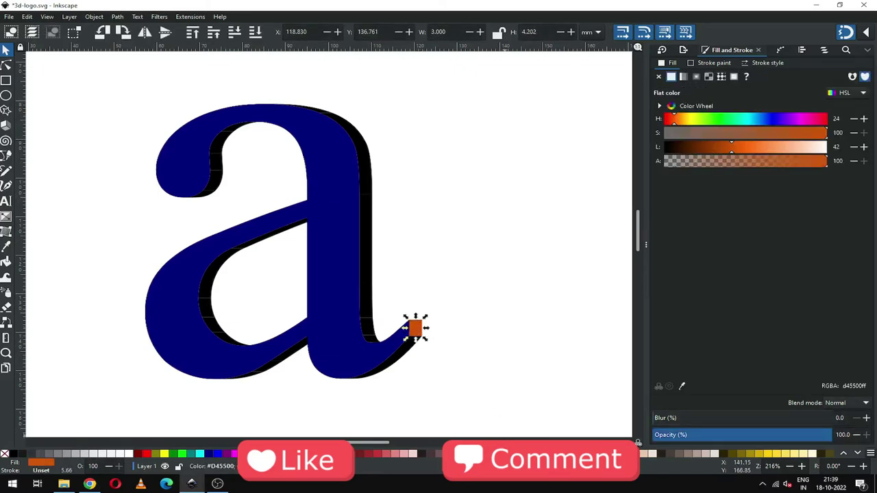
{"action": "left_click", "coordinate": [492, 313]}
{"action": "key", "text": "ctrl+s"}
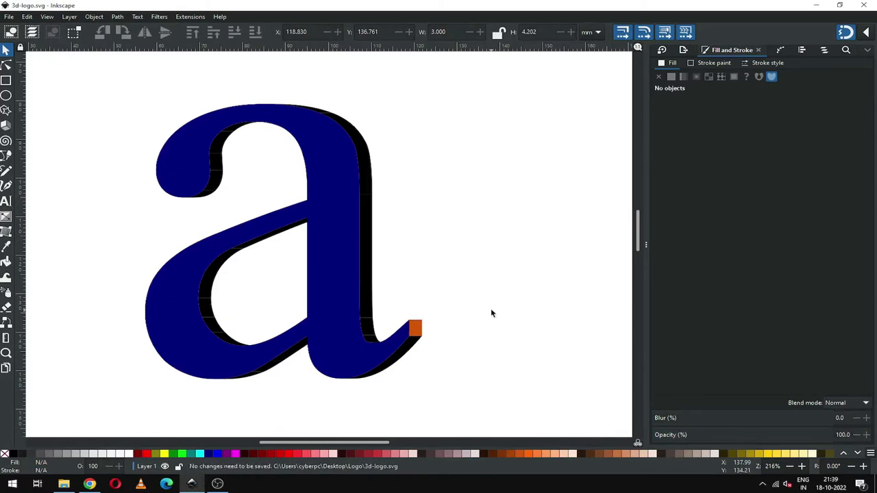
{"action": "left_click", "coordinate": [415, 355]}
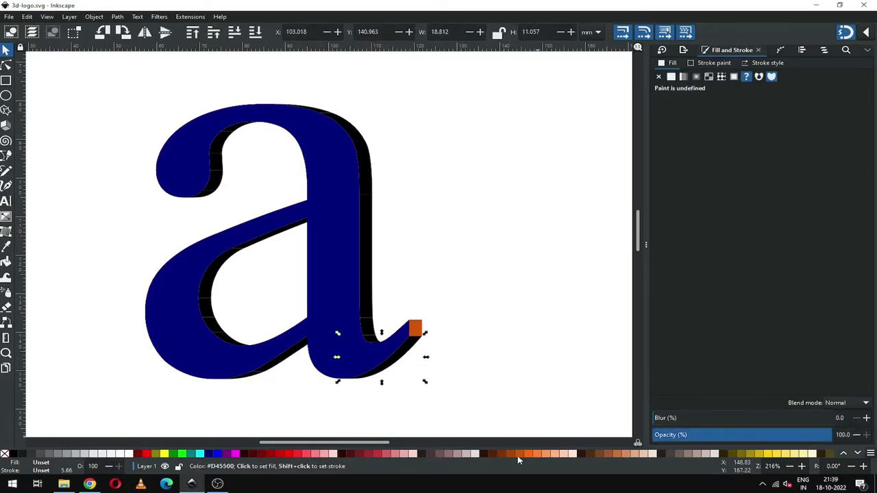
{"action": "left_click", "coordinate": [445, 198]}
{"action": "key", "text": "ctrl+s"}
Select all the black side pieces by their shared fill color and combine them into one path with Union.
{"action": "left_click", "coordinate": [371, 229]}
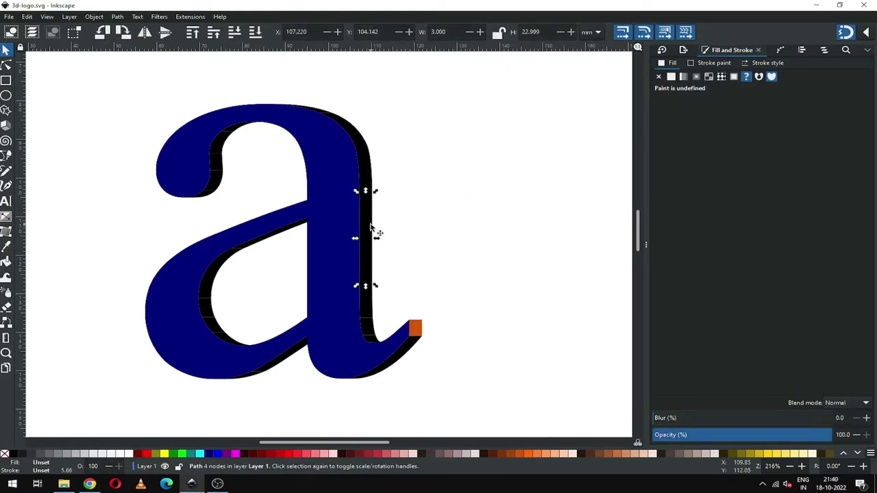
{"action": "left_click", "coordinate": [25, 17]}
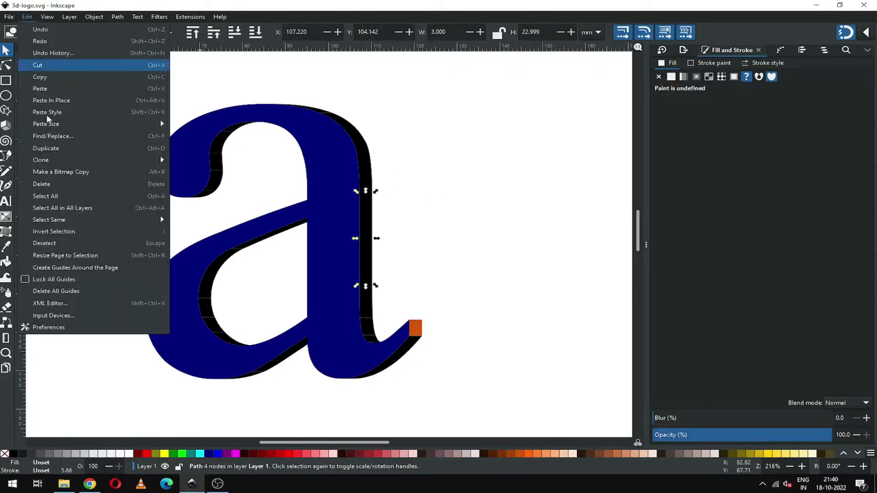
{"action": "mouse_move", "coordinate": [78, 219]}
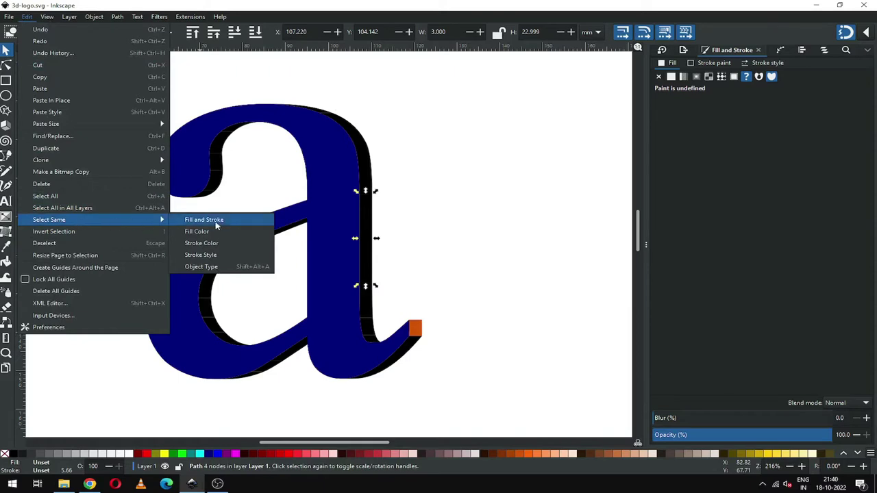
{"action": "left_click", "coordinate": [196, 231]}
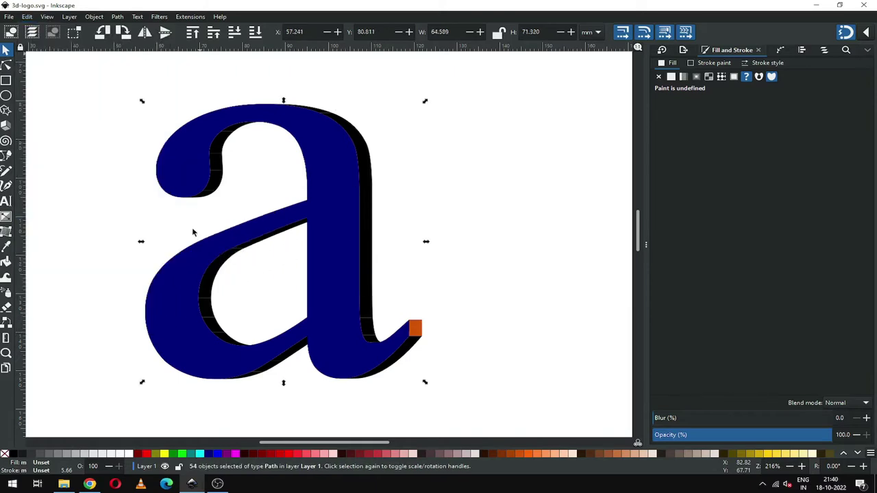
{"action": "left_click", "coordinate": [117, 18]}
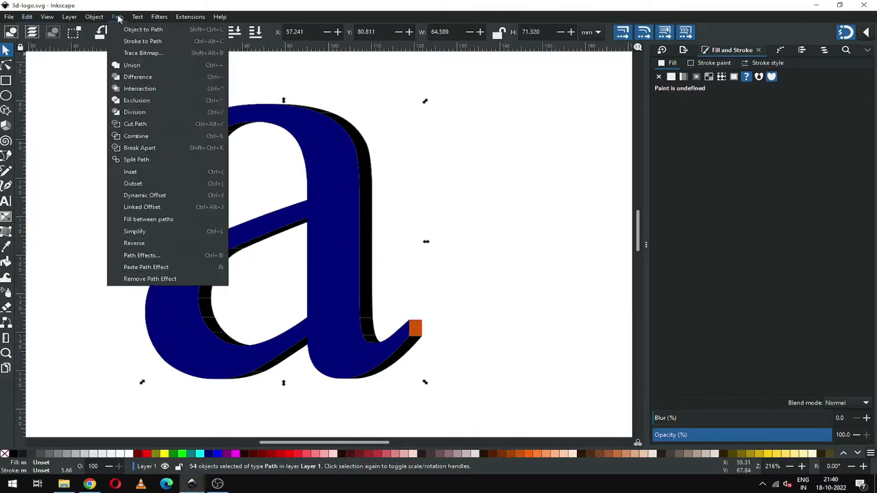
{"action": "left_click", "coordinate": [124, 68]}
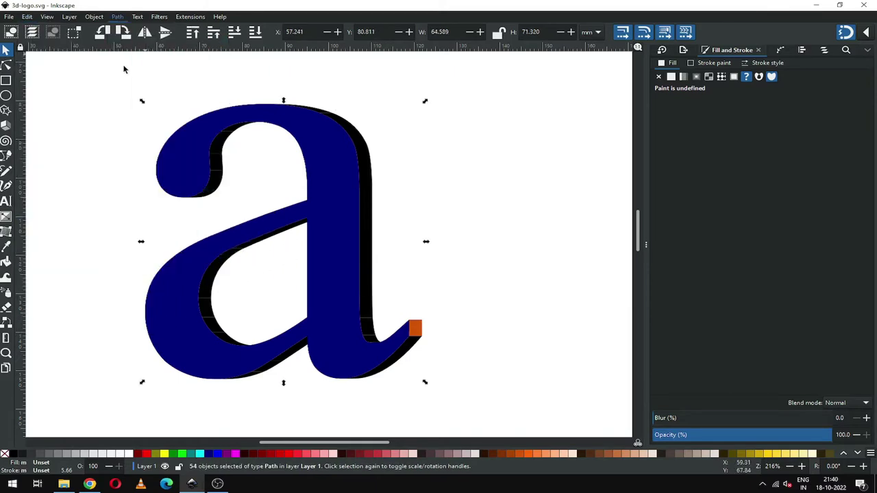
{"action": "left_click", "coordinate": [465, 225]}
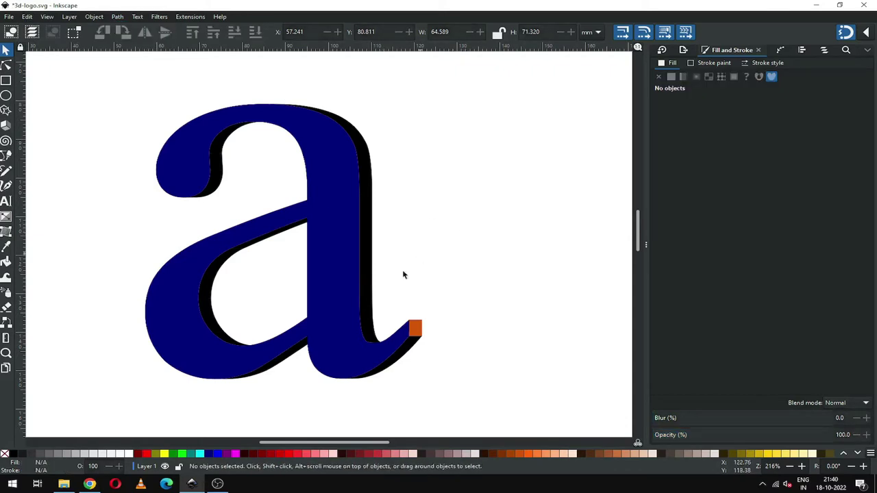
Duplicate the letter's navy front face and fill the duplicate with Fuchsia #FF00FF.
{"action": "left_click", "coordinate": [342, 303]}
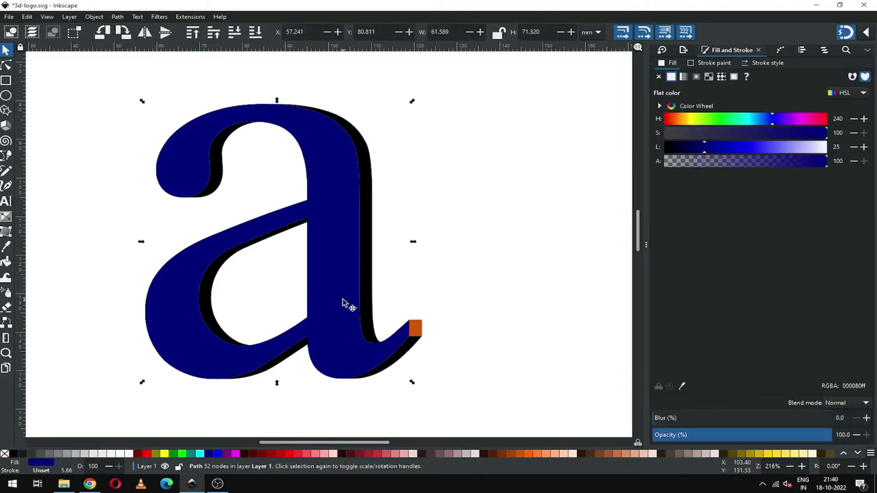
{"action": "right_click", "coordinate": [343, 303]}
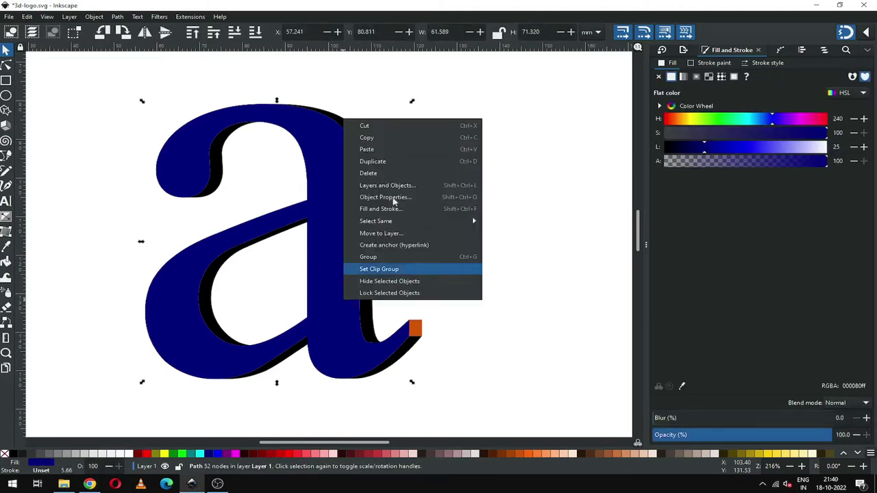
{"action": "left_click", "coordinate": [373, 160]}
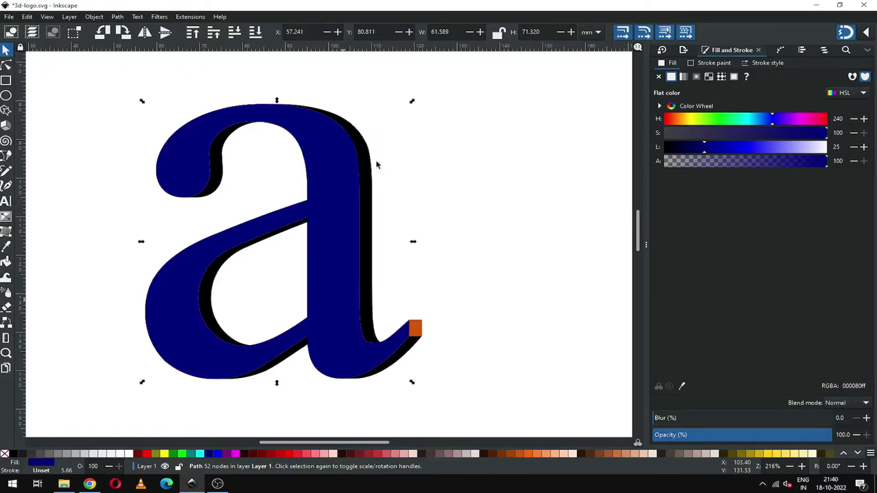
{"action": "left_click", "coordinate": [235, 453]}
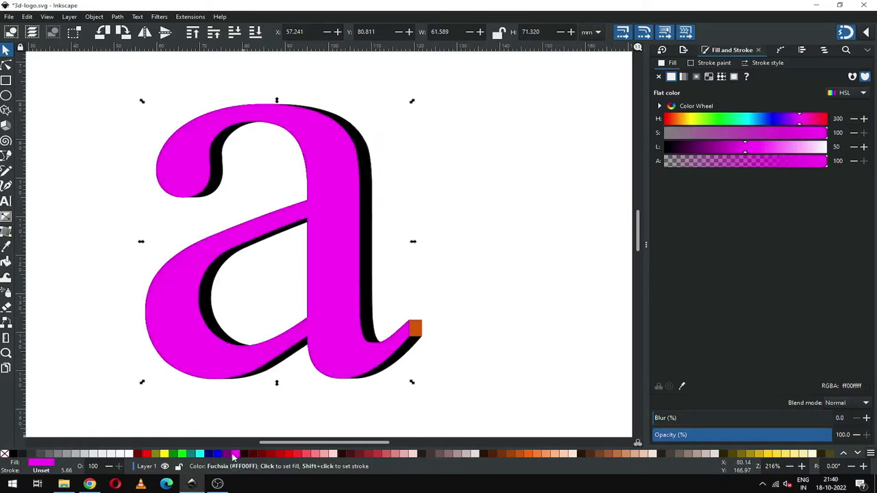
{"action": "left_click", "coordinate": [442, 351]}
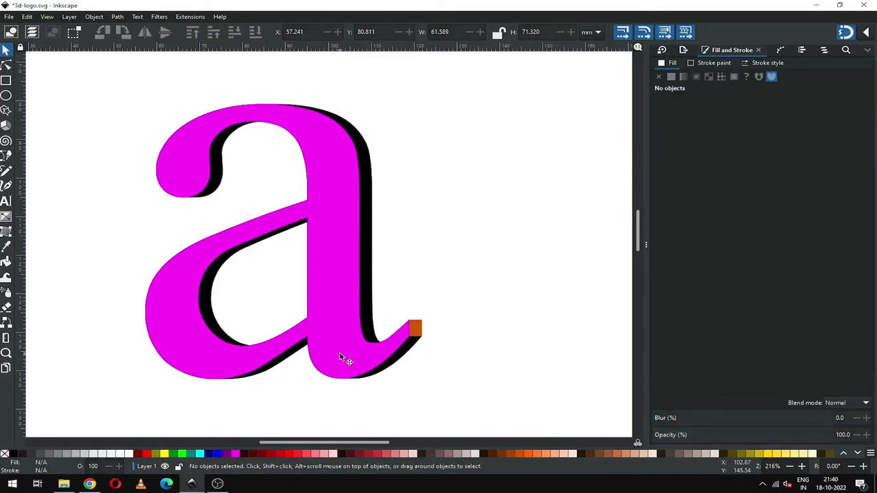
Subtract the fuchsia duplicate from the black side path with Difference and save the drawing.
{"action": "left_click", "coordinate": [343, 358]}
{"action": "left_click", "coordinate": [374, 208], "text": "shift"}
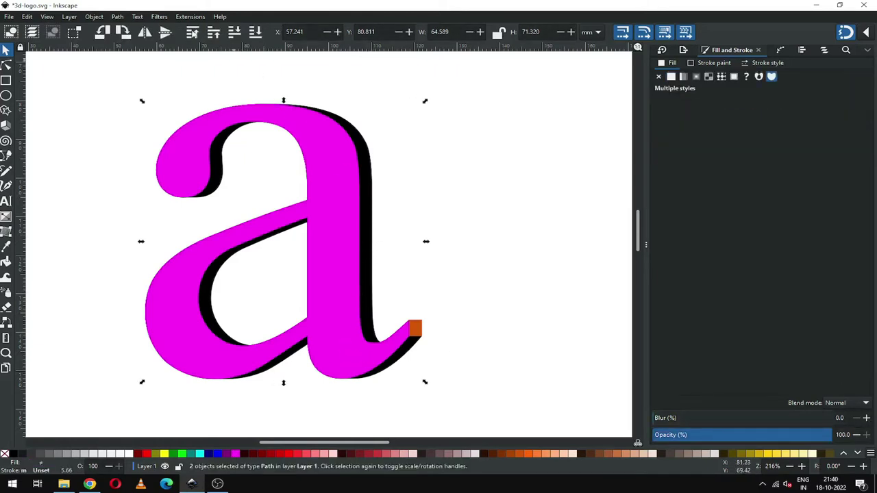
{"action": "left_click", "coordinate": [117, 17]}
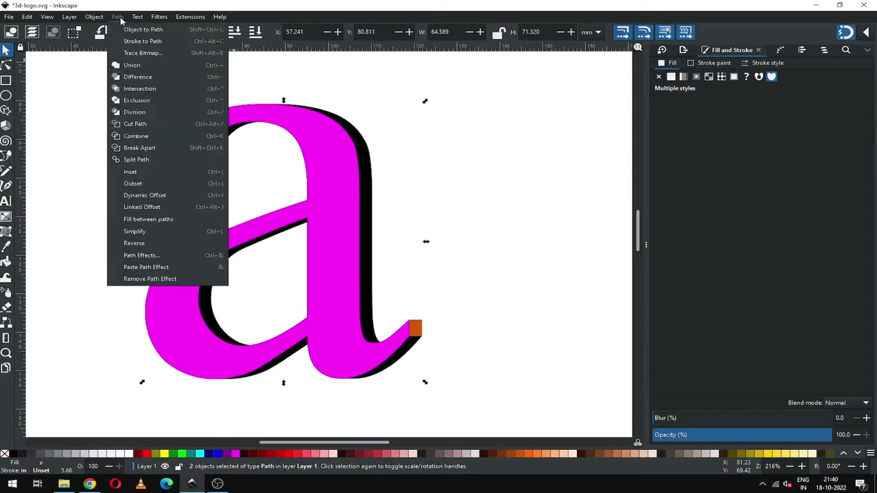
{"action": "left_click", "coordinate": [134, 77]}
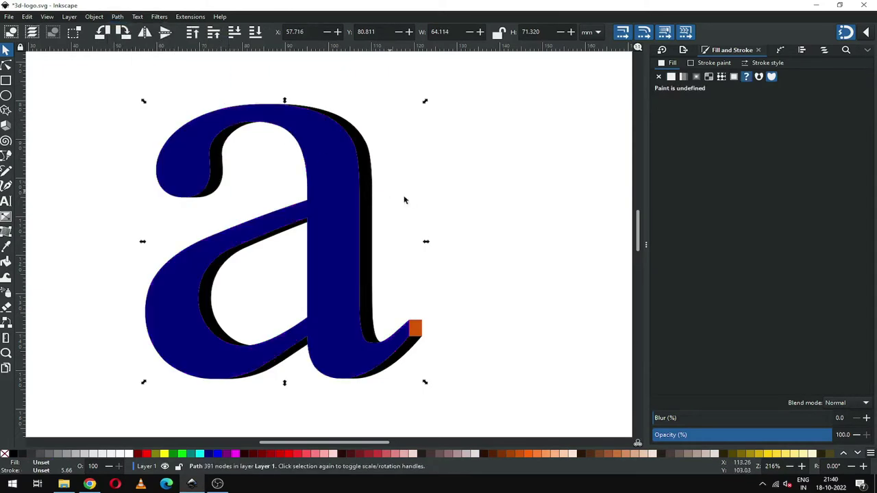
{"action": "left_click", "coordinate": [437, 198]}
{"action": "key", "text": "ctrl+s"}
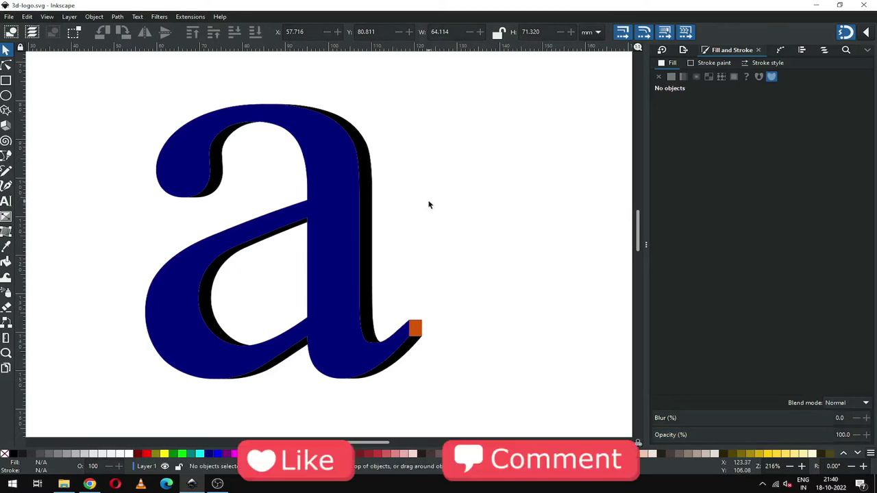
Fill the black side path with Teal #008080 and break it apart into separate paths.
{"action": "left_click", "coordinate": [368, 182]}
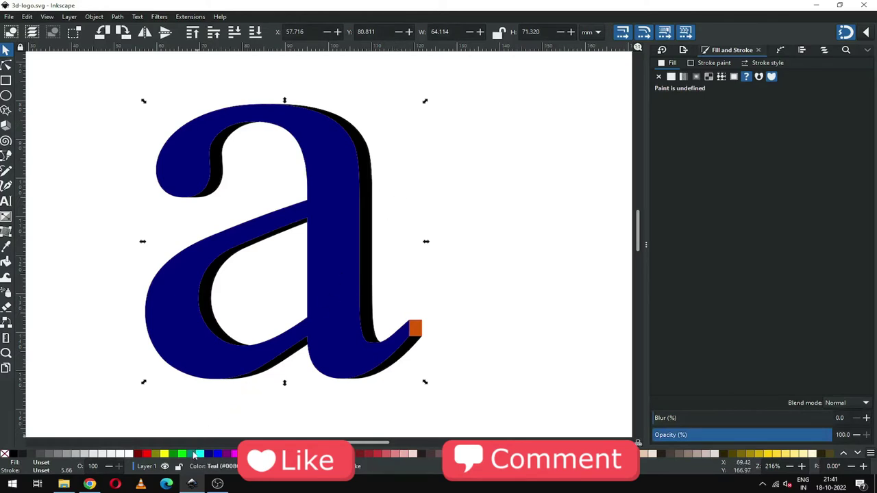
{"action": "left_click", "coordinate": [194, 457]}
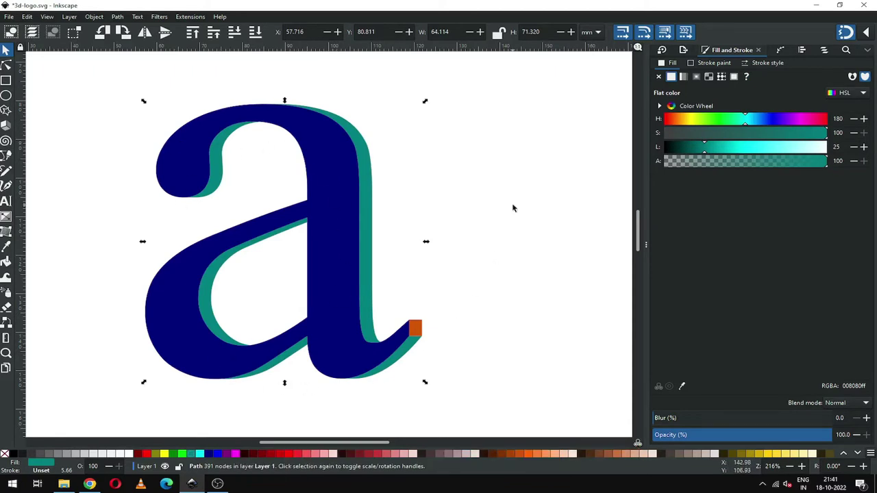
{"action": "left_click", "coordinate": [469, 217]}
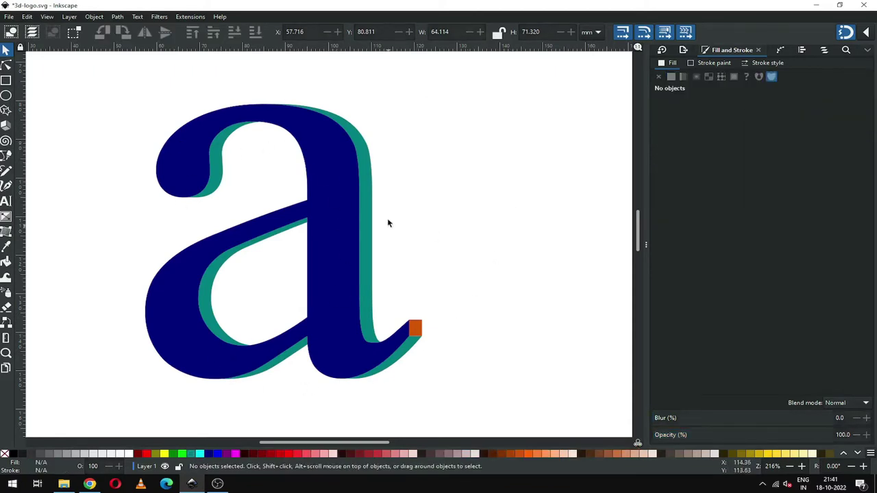
{"action": "left_click", "coordinate": [369, 241]}
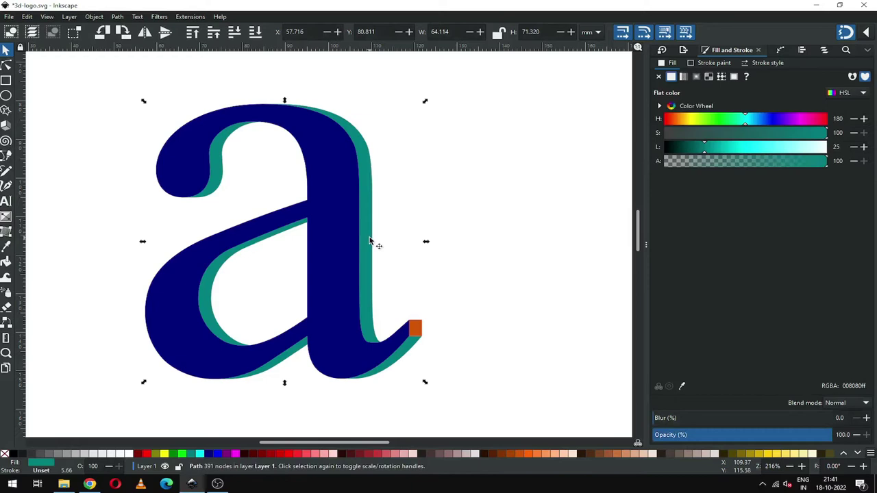
{"action": "left_click", "coordinate": [117, 18]}
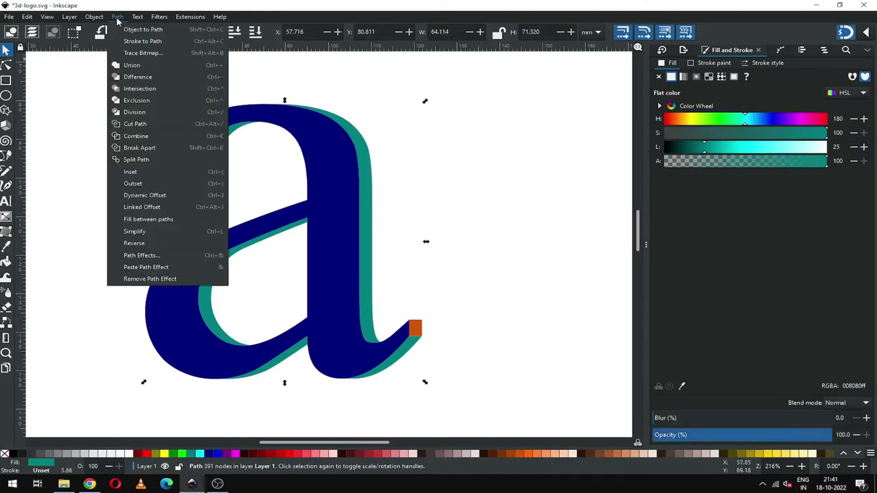
{"action": "left_click", "coordinate": [130, 148]}
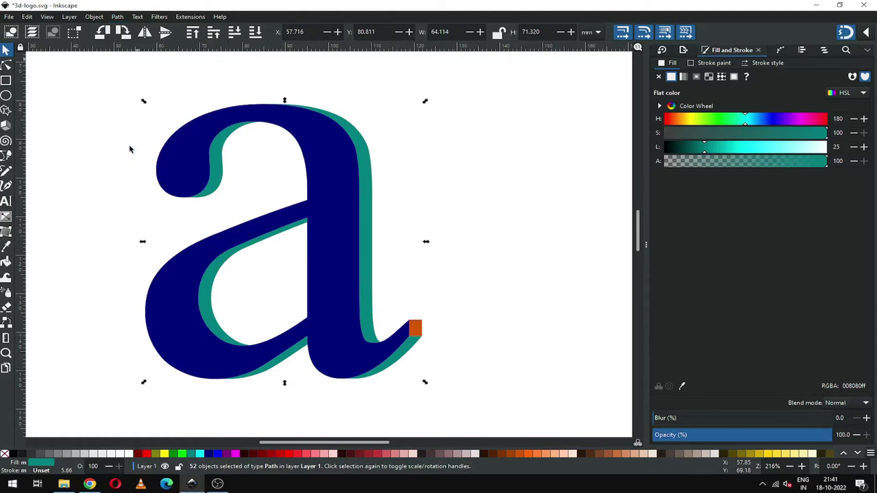
{"action": "left_click", "coordinate": [402, 203]}
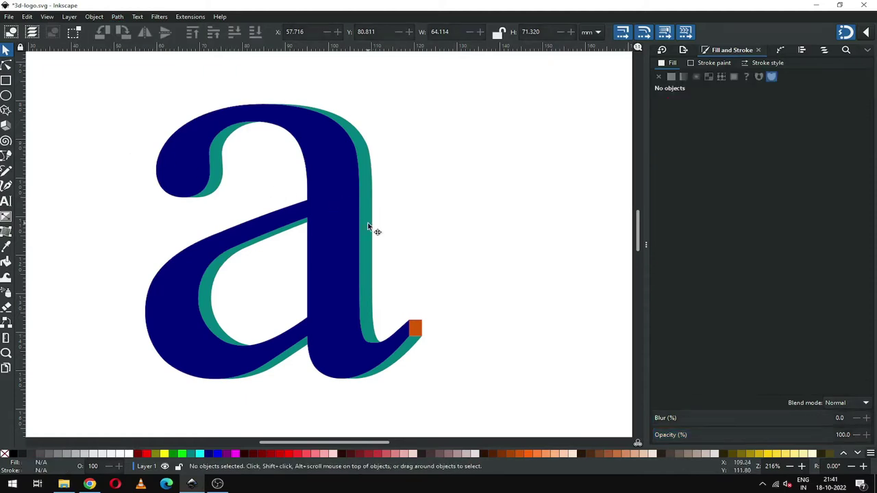
Fill the stem's outer side piece and the bowl's inner side piece with purple #800080 and unite them into one path.
{"action": "left_click", "coordinate": [368, 226]}
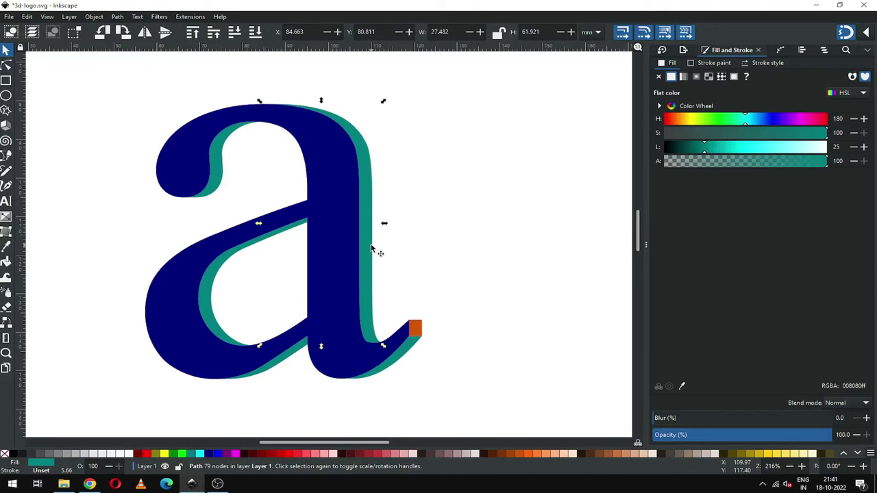
{"action": "key", "text": "shift"}
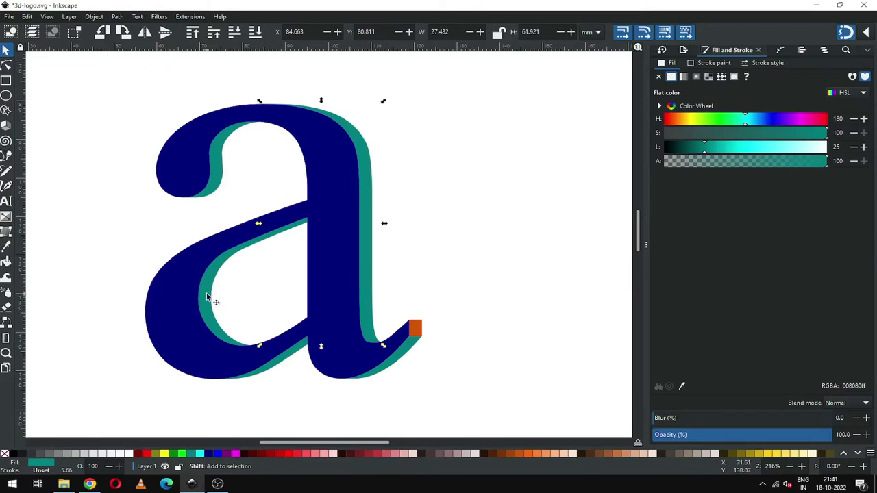
{"action": "left_click", "coordinate": [207, 296], "text": "shift"}
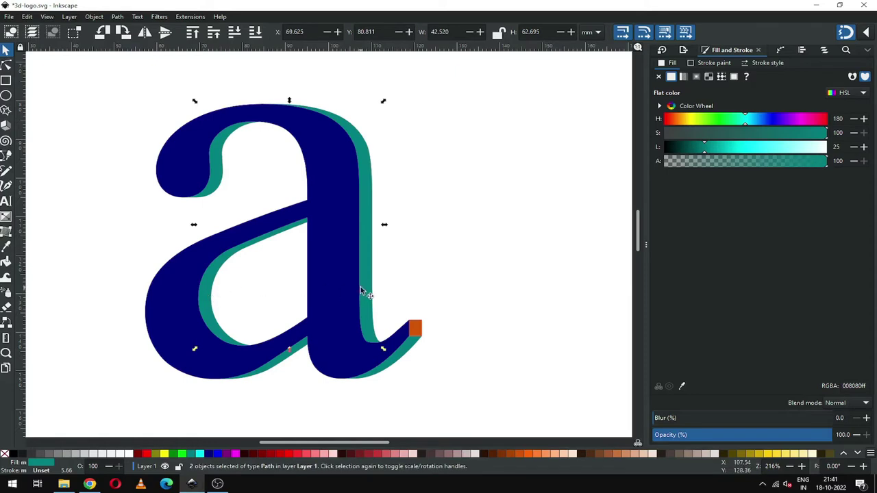
{"action": "left_click", "coordinate": [230, 457]}
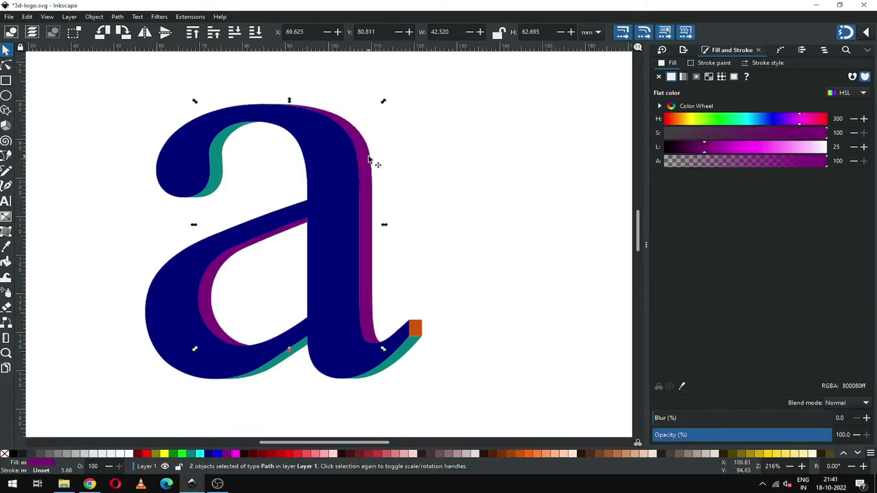
{"action": "left_click", "coordinate": [119, 18]}
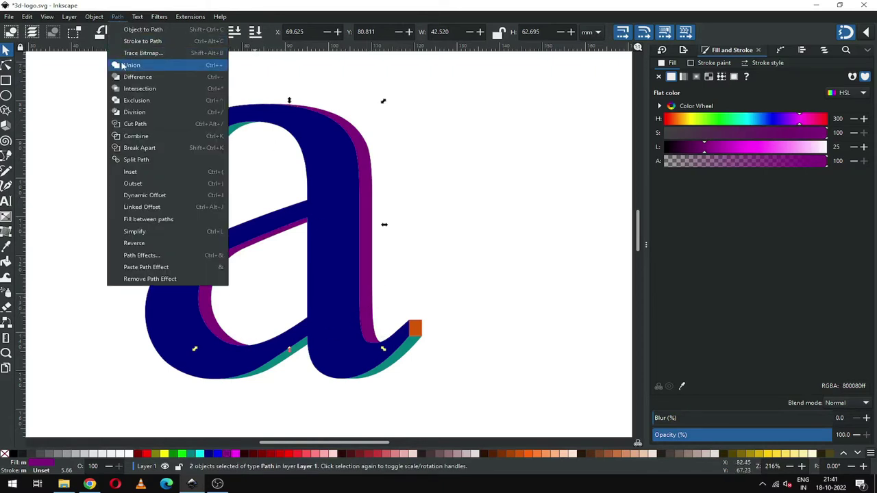
{"action": "left_click", "coordinate": [126, 66]}
{"action": "left_click", "coordinate": [442, 155]}
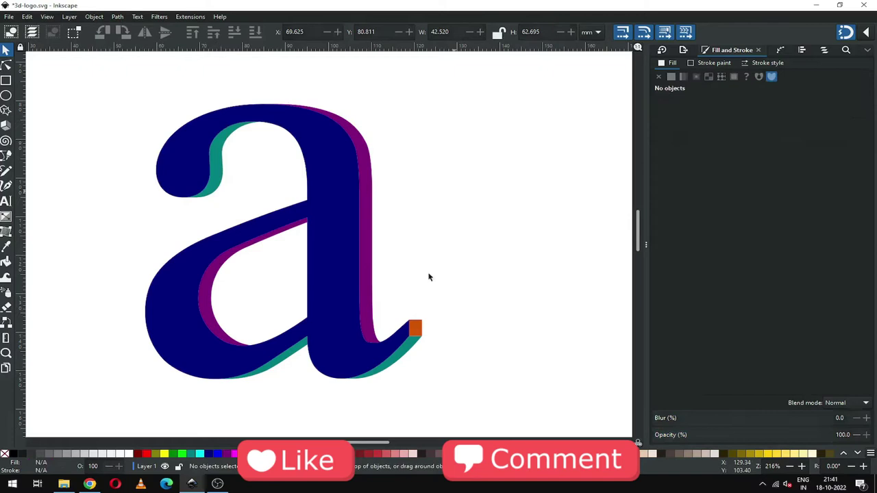
Unite the three teal side pieces under the tail, under the bowl and inside the upper hook, and save the drawing.
{"action": "left_click", "coordinate": [411, 351]}
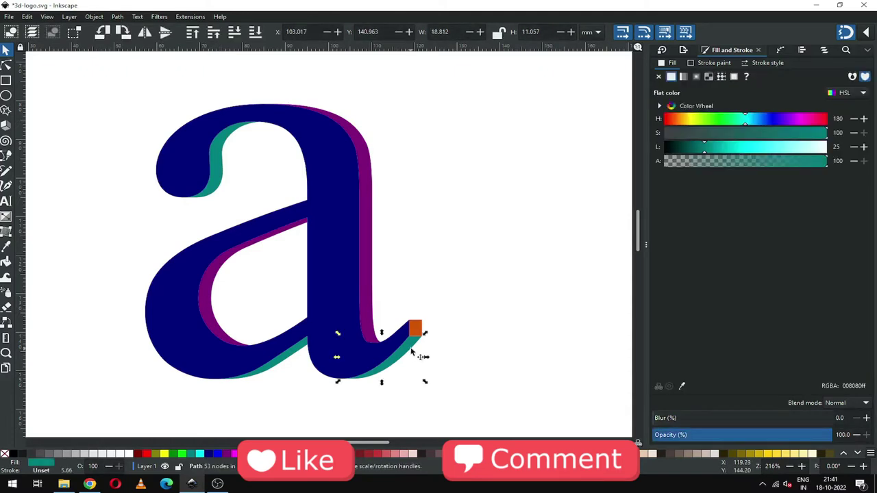
{"action": "left_click", "coordinate": [281, 364], "text": "shift"}
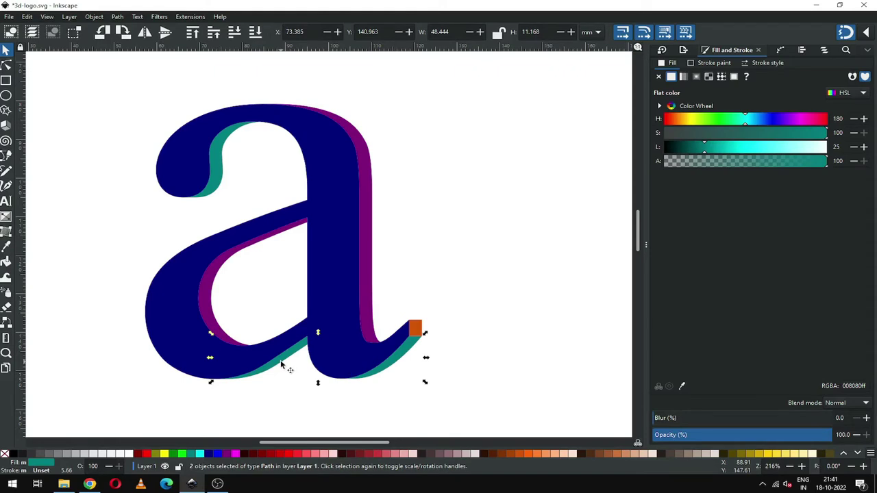
{"action": "left_click", "coordinate": [228, 177], "text": "shift"}
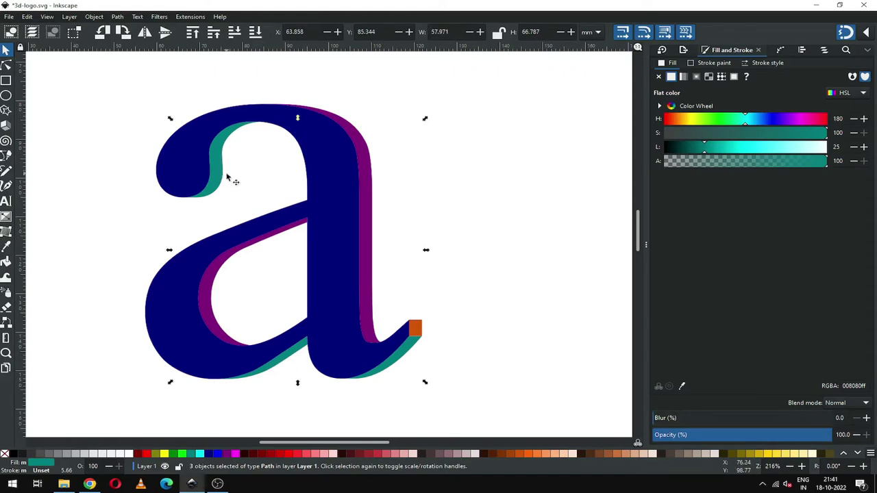
{"action": "left_click", "coordinate": [118, 16]}
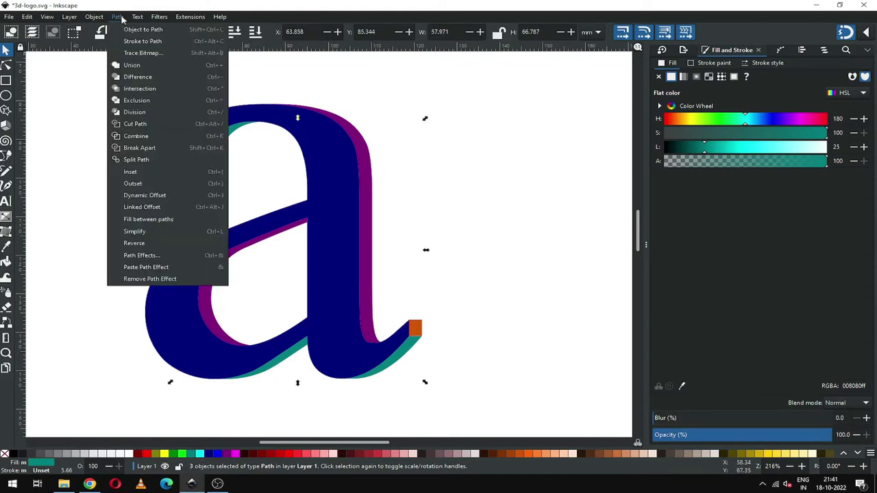
{"action": "left_click", "coordinate": [130, 66]}
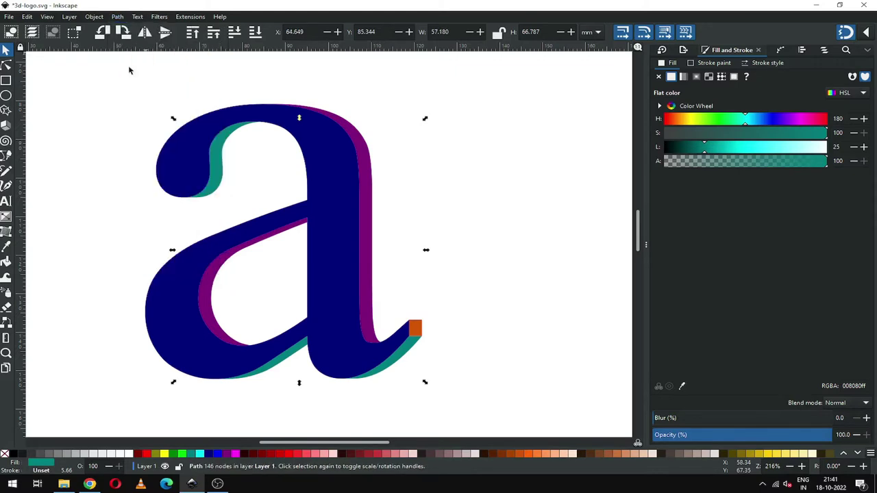
{"action": "left_click", "coordinate": [415, 206]}
{"action": "key", "text": "ctrl+s"}
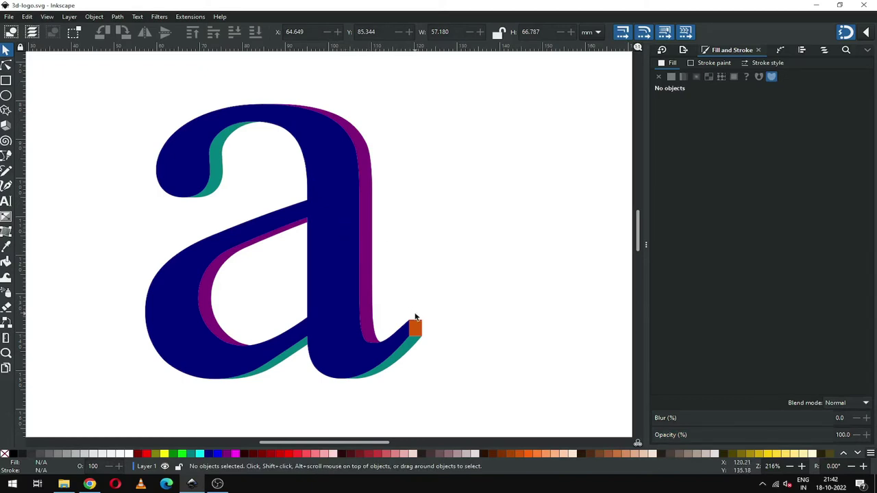
{"action": "left_click", "coordinate": [371, 263]}
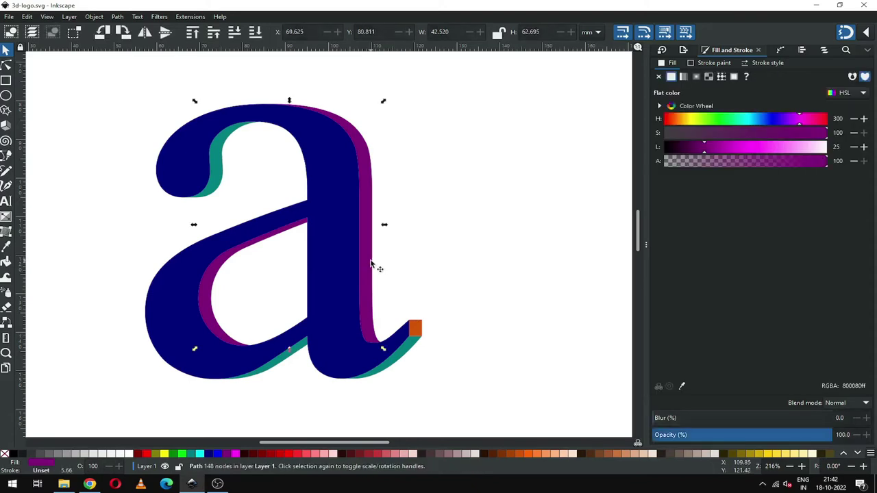
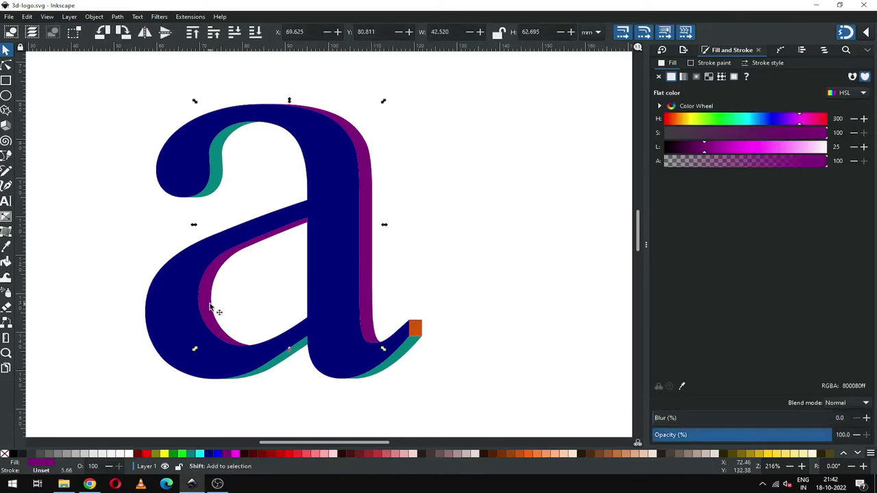
{"action": "left_click", "coordinate": [209, 308], "text": "shift"}
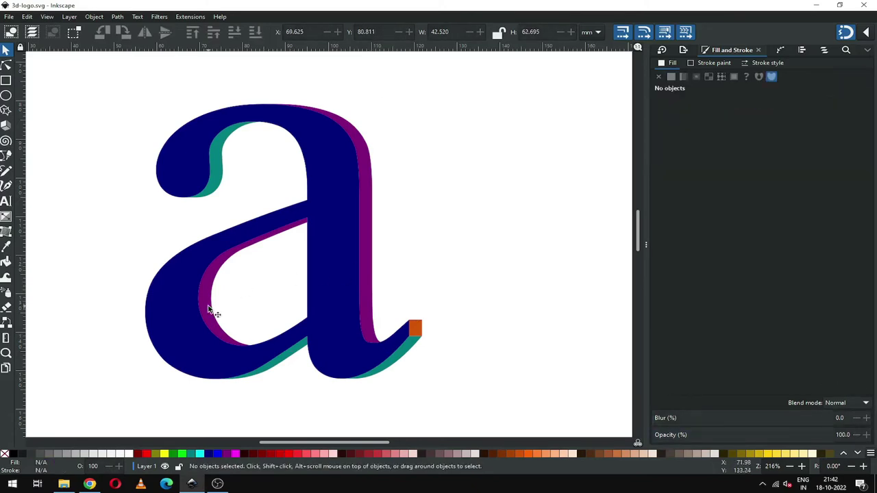
{"action": "left_click", "coordinate": [209, 309]}
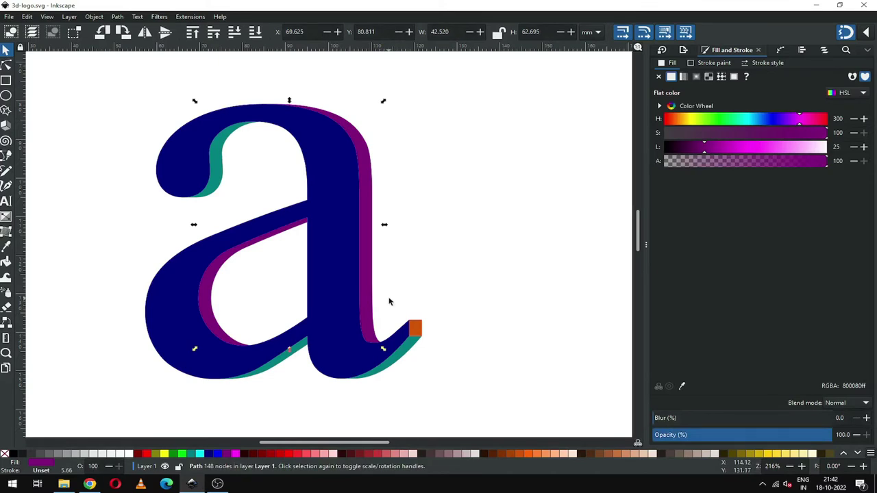
{"action": "left_click", "coordinate": [434, 262]}
Move the row of orange and blue-grey colour swatches to just above the letter.
{"action": "key", "text": "minus"}
{"action": "key", "text": "minus"}
{"action": "mouse_move", "coordinate": [459, 148]}
{"action": "left_mouse_down"}
{"action": "mouse_move", "coordinate": [335, 92]}
{"action": "mouse_move", "coordinate": [283, 152]}
{"action": "left_mouse_up"}
{"action": "left_click", "coordinate": [319, 120]}
{"action": "key", "text": "z"}
{"action": "left_click_drag", "start_coordinate": [250, 121], "coordinate": [392, 176]}
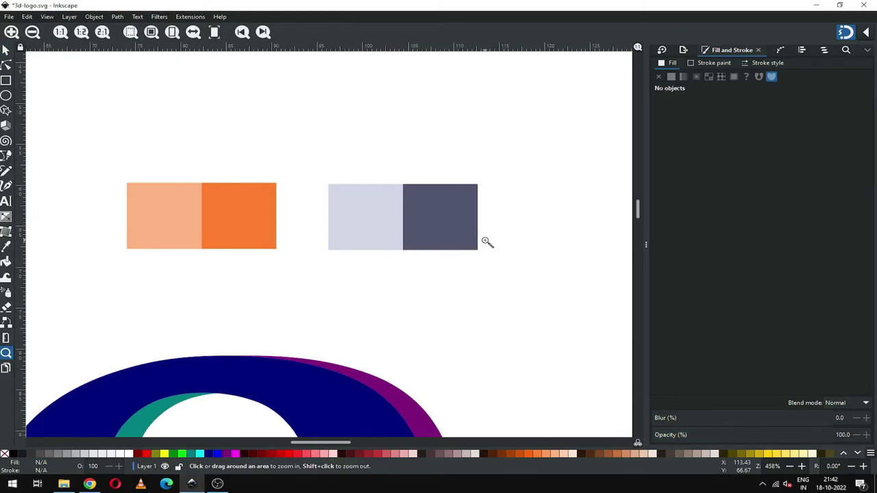
Inspect the fill colours of the orange and blue-grey swatches and save the drawing.
{"action": "left_click", "coordinate": [5, 50]}
{"action": "left_click", "coordinate": [176, 231]}
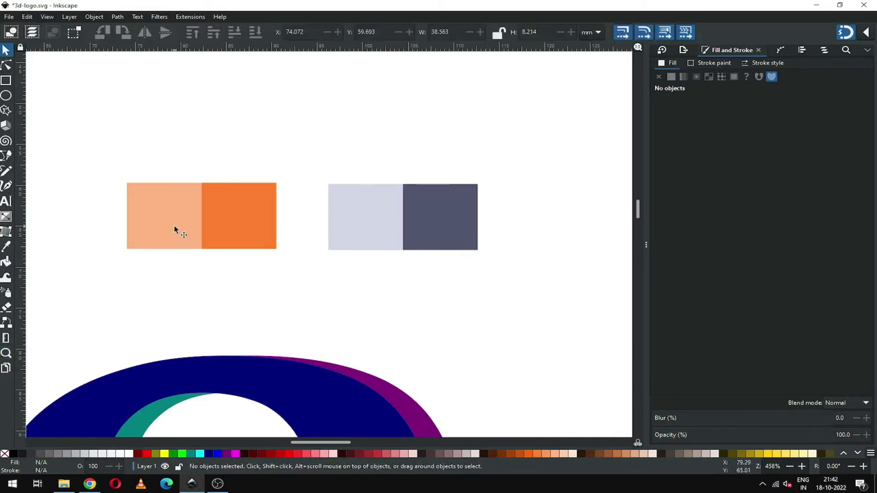
{"action": "left_click", "coordinate": [232, 220]}
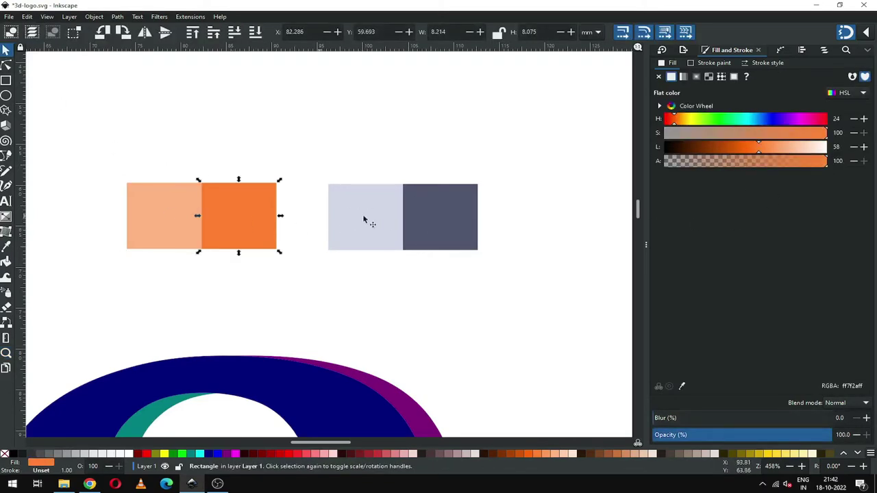
{"action": "left_click", "coordinate": [378, 221]}
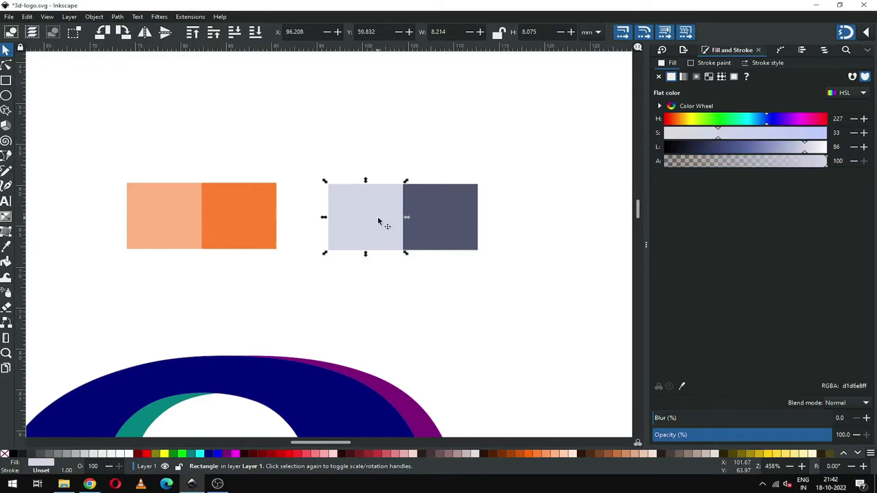
{"action": "left_click", "coordinate": [439, 222]}
{"action": "left_click", "coordinate": [543, 230]}
{"action": "key", "text": "z"}
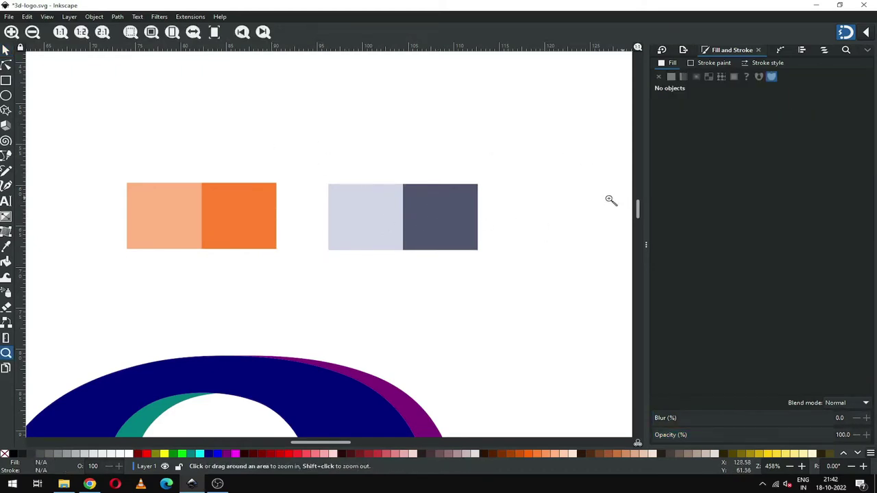
{"action": "key", "text": "minus"}
{"action": "key", "text": "minus"}
{"action": "key", "text": "minus"}
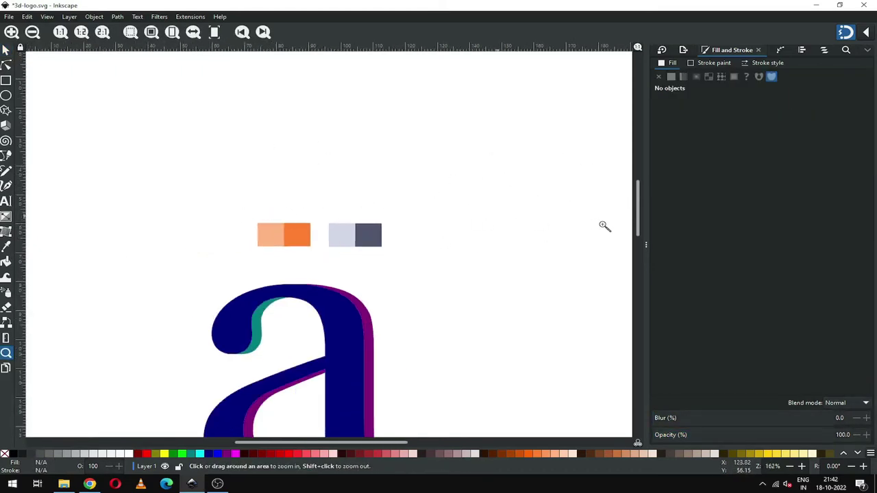
{"action": "left_click_drag", "start_coordinate": [637, 191], "coordinate": [638, 210]}
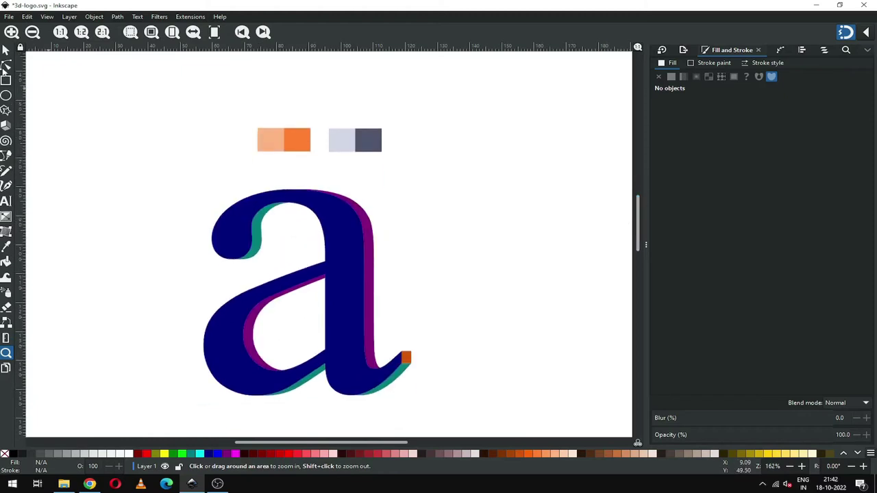
{"action": "left_click", "coordinate": [6, 50]}
{"action": "key", "text": "ctrl+s"}
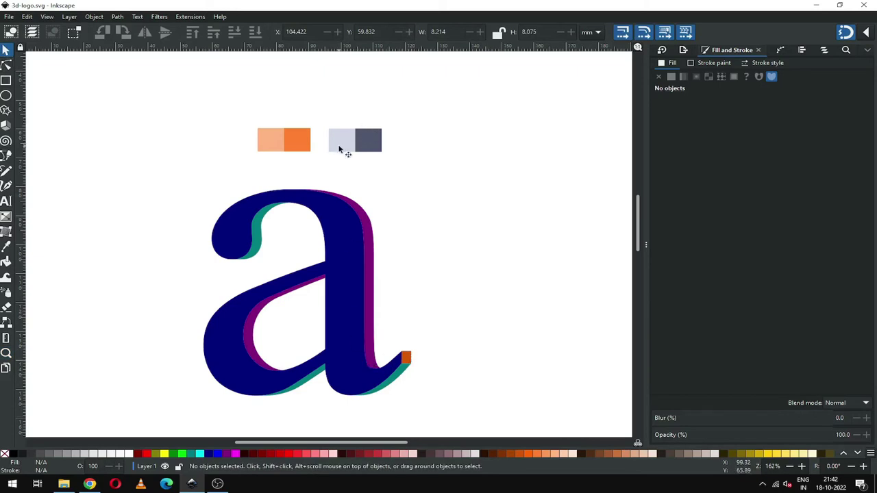
Copy the light blue-grey swatch's colour d1d6e8ff to the letter's navy front face and save the drawing.
{"action": "left_click", "coordinate": [339, 149]}
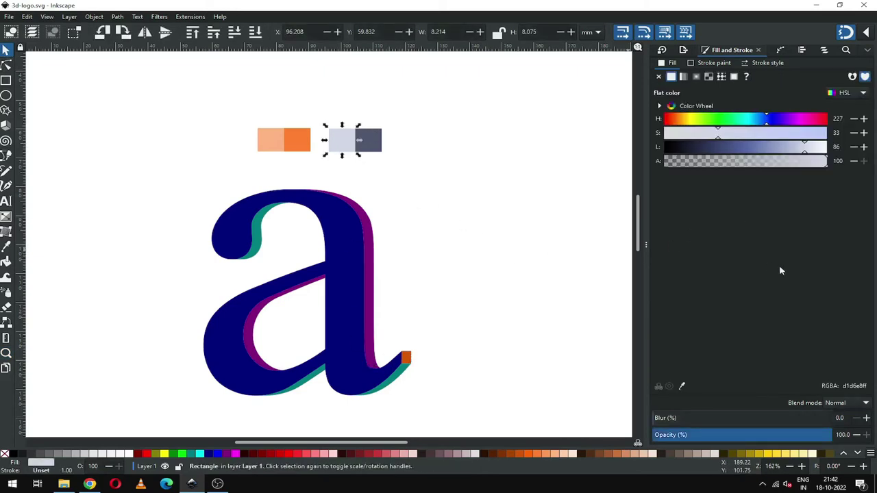
{"action": "double_click", "coordinate": [854, 386]}
{"action": "key", "text": "ctrl+c"}
{"action": "left_click", "coordinate": [474, 274]}
{"action": "left_click", "coordinate": [352, 308]}
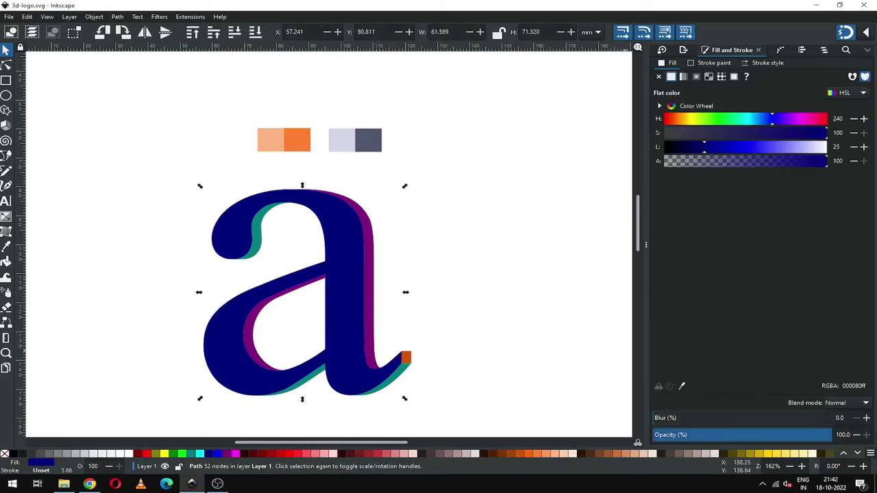
{"action": "double_click", "coordinate": [854, 386]}
{"action": "key", "text": "ctrl+v"}
{"action": "key", "text": "Return"}
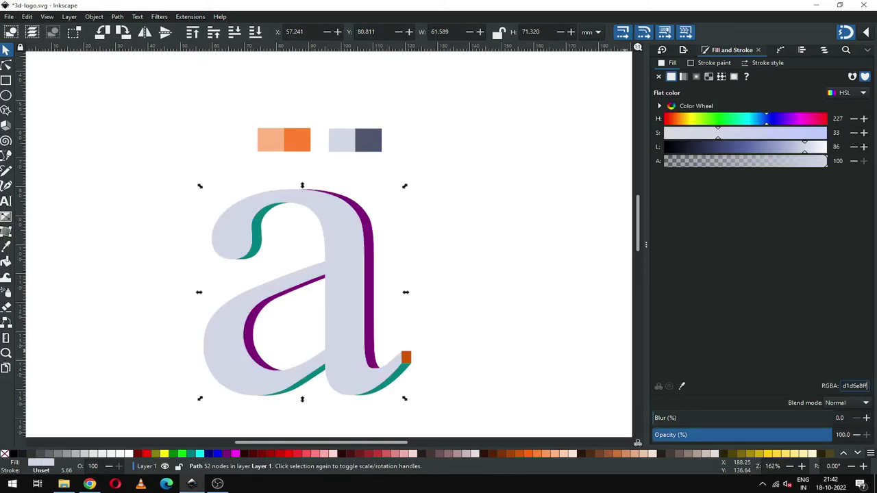
{"action": "left_click", "coordinate": [457, 251]}
{"action": "key", "text": "ctrl+s"}
{"action": "key", "text": "ctrl+s"}
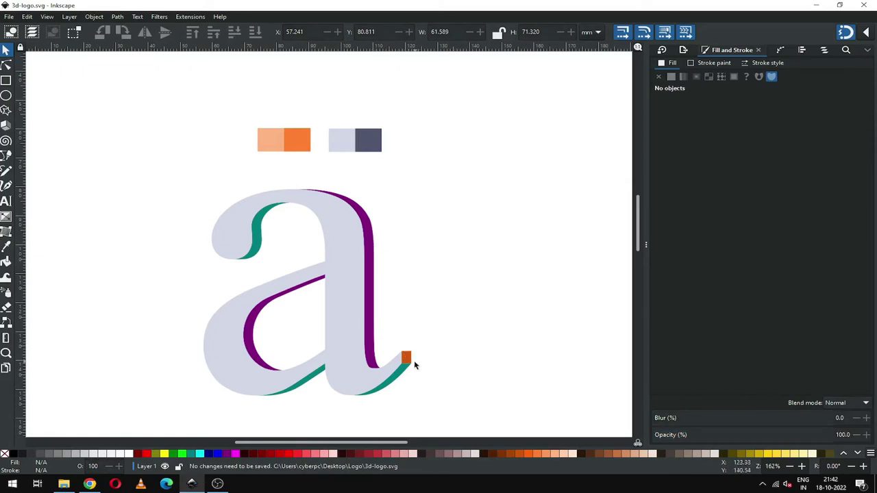
Fill the purple side path of the stem and bowl with the copied colour d1d6e8ff.
{"action": "left_click", "coordinate": [348, 253]}
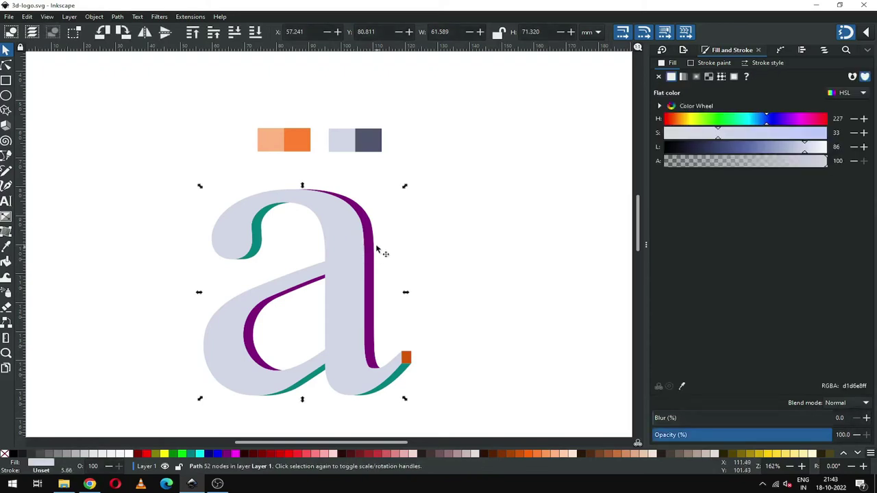
{"action": "left_click", "coordinate": [374, 239]}
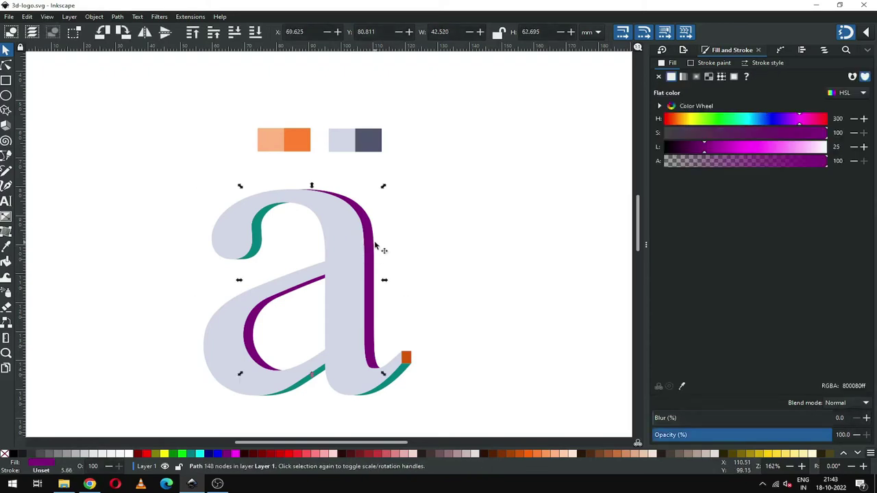
{"action": "left_click", "coordinate": [252, 336], "text": "shift"}
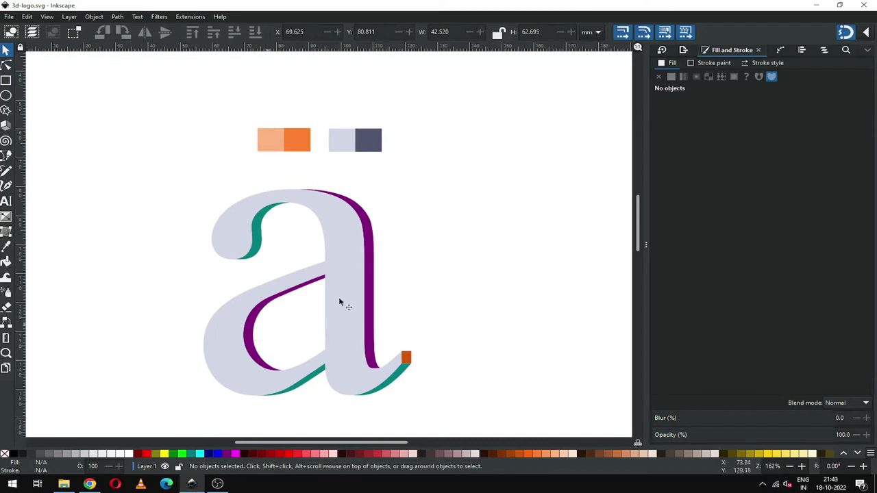
{"action": "left_click", "coordinate": [371, 258]}
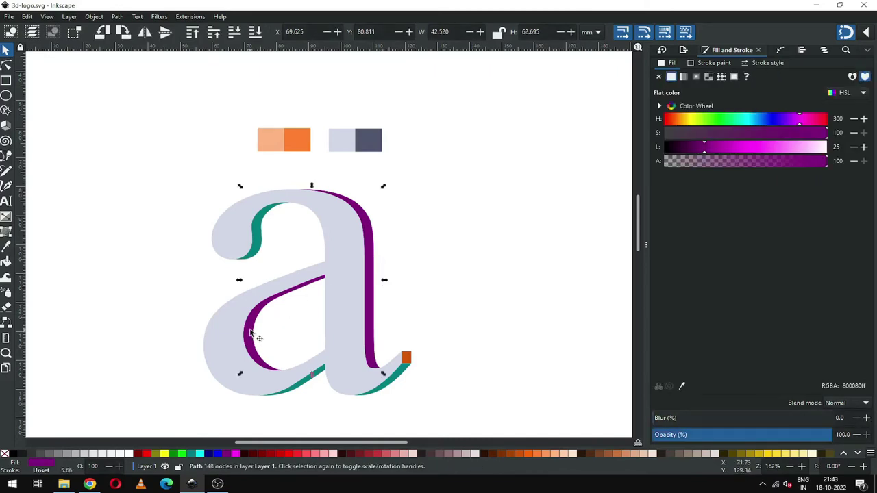
{"action": "triple_click", "coordinate": [854, 386]}
{"action": "key", "text": "ctrl+v"}
{"action": "key", "text": "Return"}
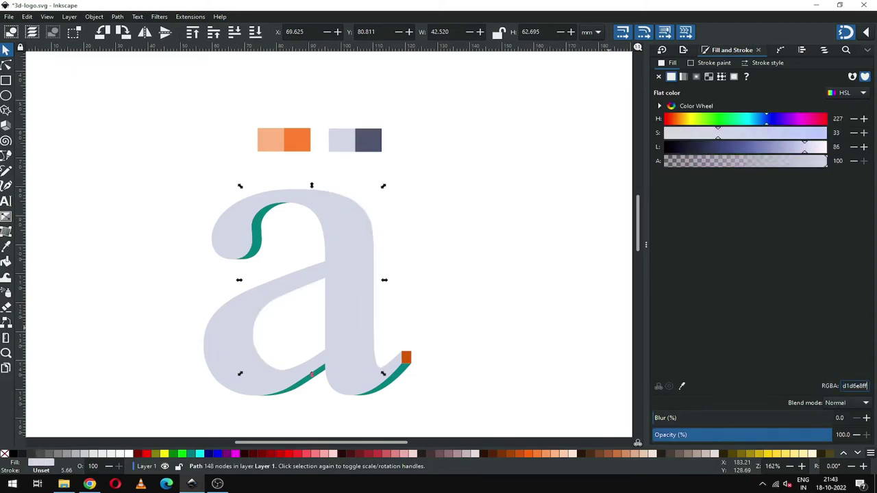
{"action": "left_click", "coordinate": [450, 296]}
Raise the lightness of the letter's front face to 90 and save the drawing.
{"action": "left_click", "coordinate": [340, 254]}
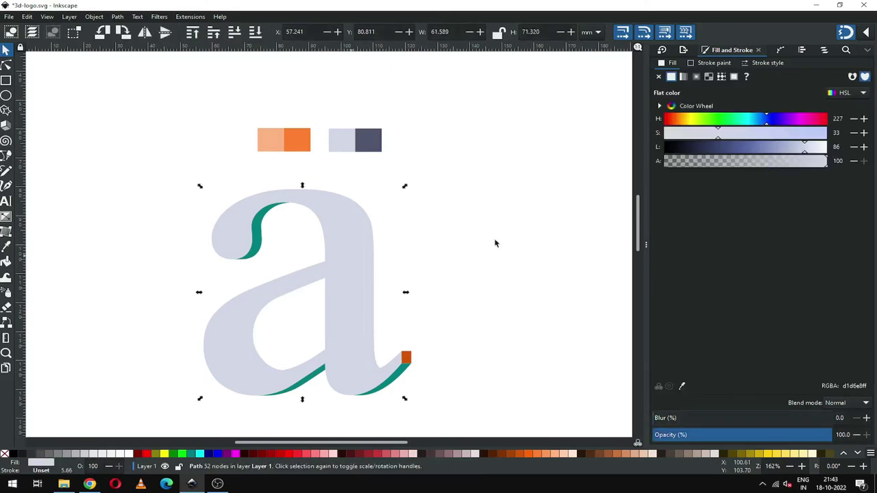
{"action": "left_click_drag", "start_coordinate": [811, 151], "coordinate": [814, 150]}
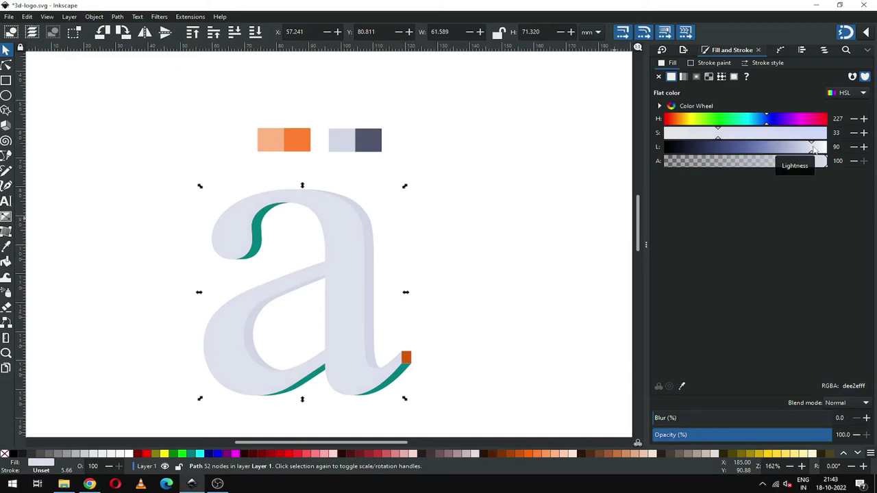
{"action": "left_click", "coordinate": [491, 231]}
{"action": "key", "text": "ctrl+s"}
{"action": "key", "text": "ctrl+s"}
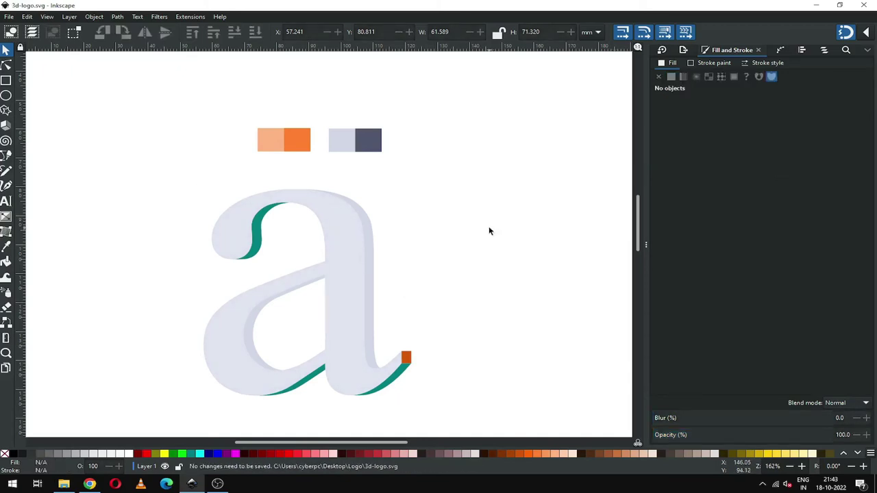
{"action": "left_click", "coordinate": [407, 357]}
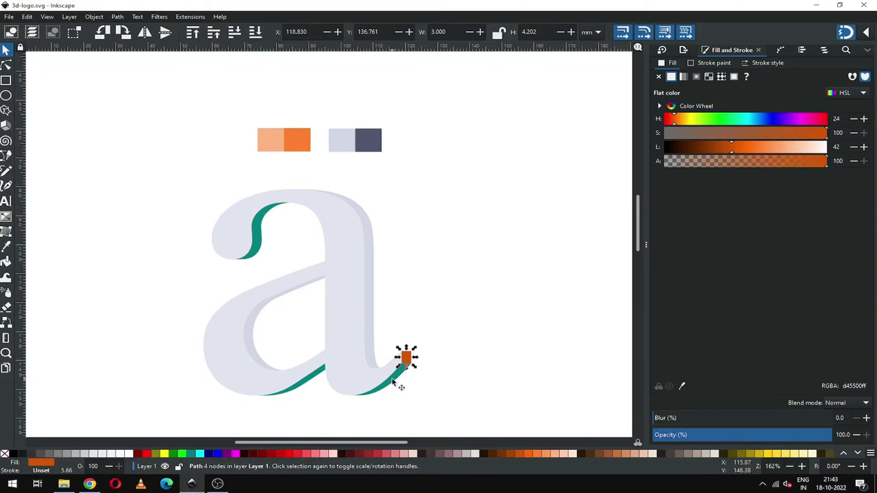
{"action": "key", "text": "z"}
{"action": "left_click_drag", "start_coordinate": [182, 194], "coordinate": [474, 413]}
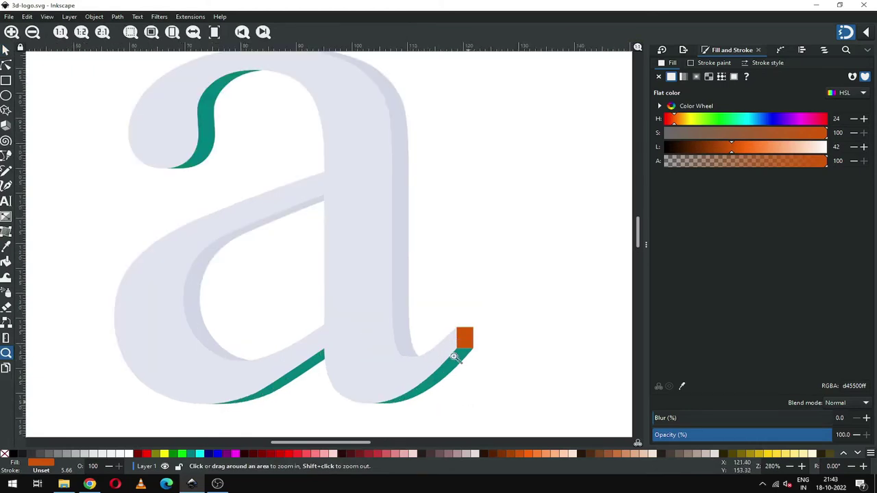
{"action": "left_click", "coordinate": [5, 50]}
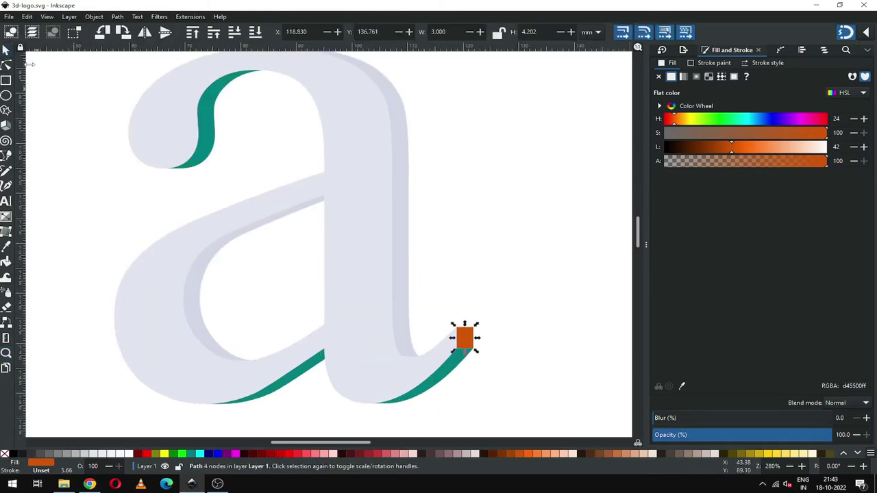
{"action": "left_click", "coordinate": [212, 130], "text": "shift"}
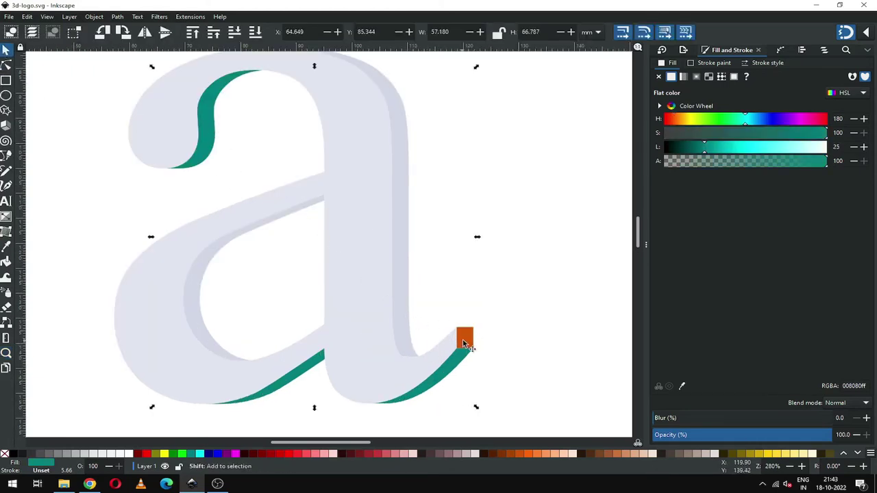
{"action": "key", "text": "minus"}
{"action": "key", "text": "minus"}
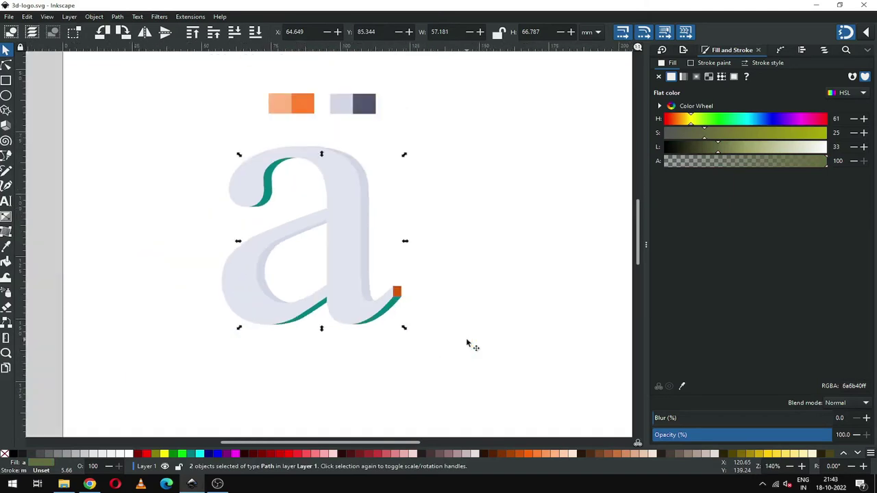
{"action": "left_click", "coordinate": [419, 194]}
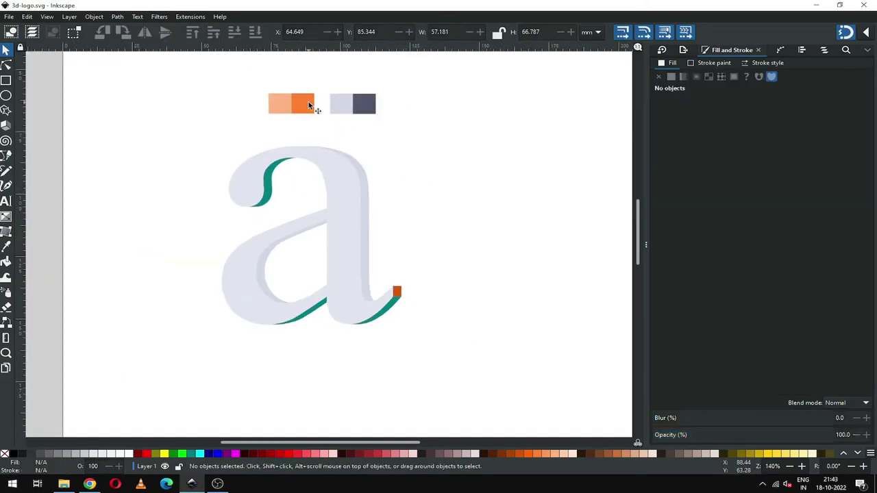
Copy the fill colour ffb380ff of the light orange swatch.
{"action": "left_click", "coordinate": [308, 106]}
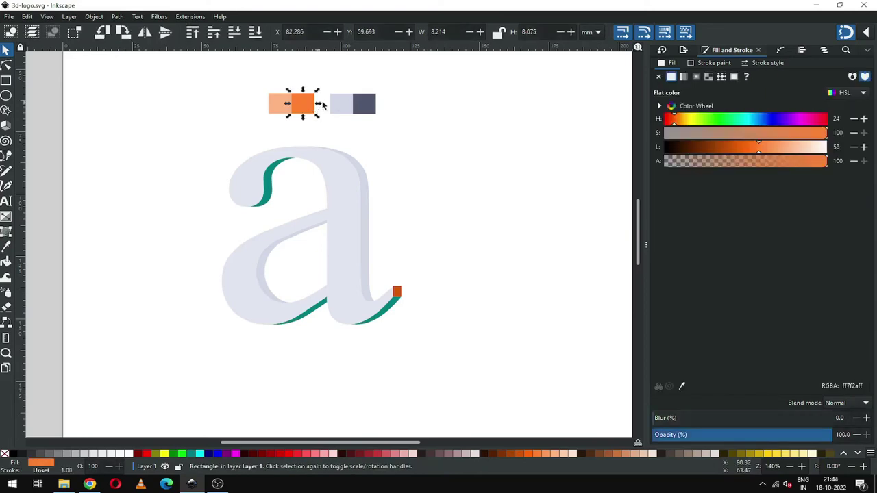
{"action": "left_click", "coordinate": [277, 110]}
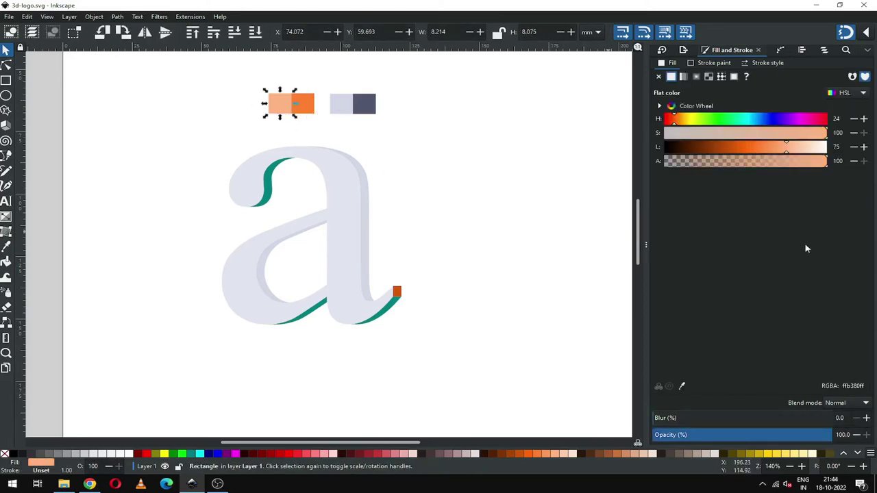
{"action": "double_click", "coordinate": [853, 385]}
{"action": "key", "text": "ctrl+c"}
{"action": "left_click", "coordinate": [423, 227]}
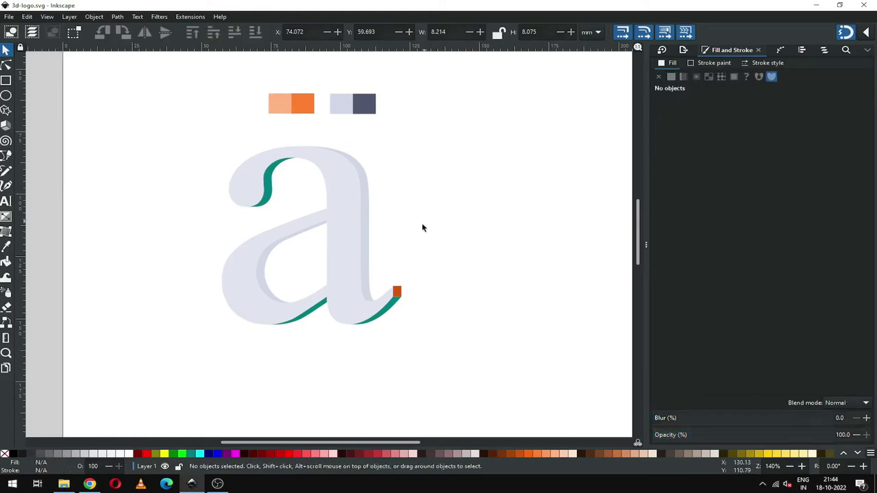
Fill the teal side path and the dark orange end cap of the letter's tail with the copied colour ffb380ff.
{"action": "left_click", "coordinate": [397, 293]}
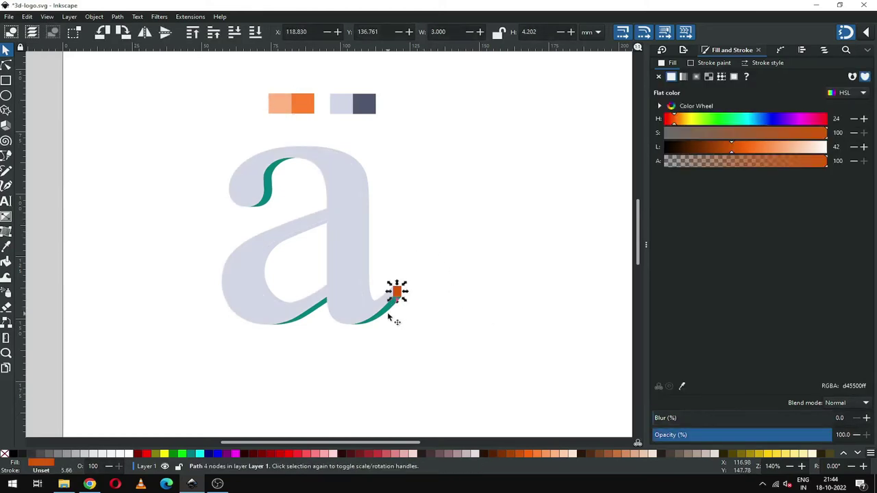
{"action": "left_click", "coordinate": [388, 314], "text": "shift"}
{"action": "double_click", "coordinate": [853, 386]}
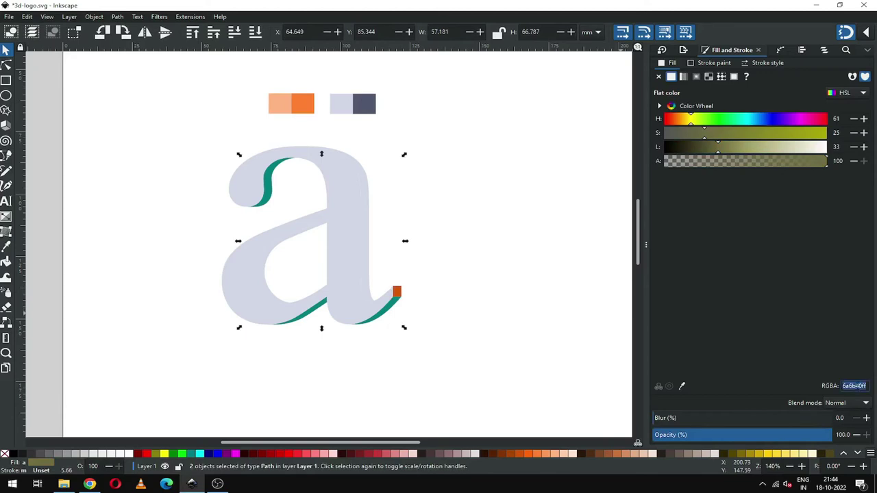
{"action": "key", "text": "ctrl+v"}
{"action": "key", "text": "Return"}
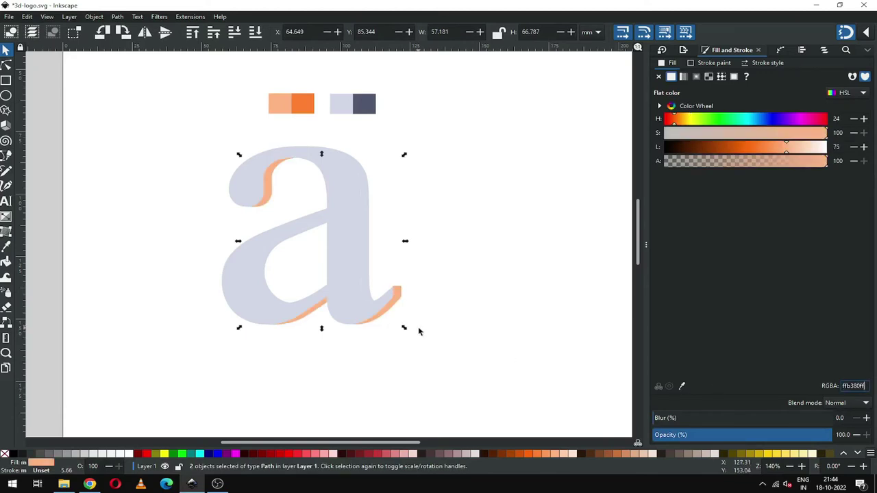
{"action": "key", "text": "Escape"}
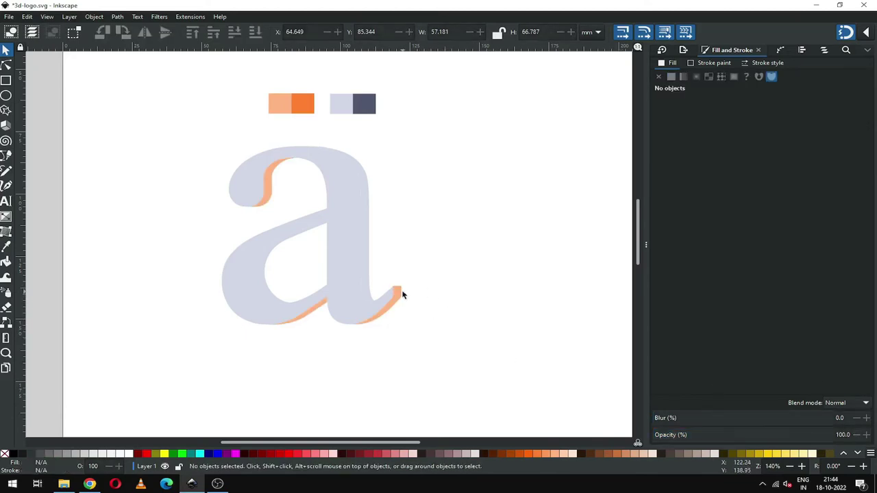
Lower the lightness of the tail's square end cap to 64 and save the drawing.
{"action": "left_click", "coordinate": [400, 290]}
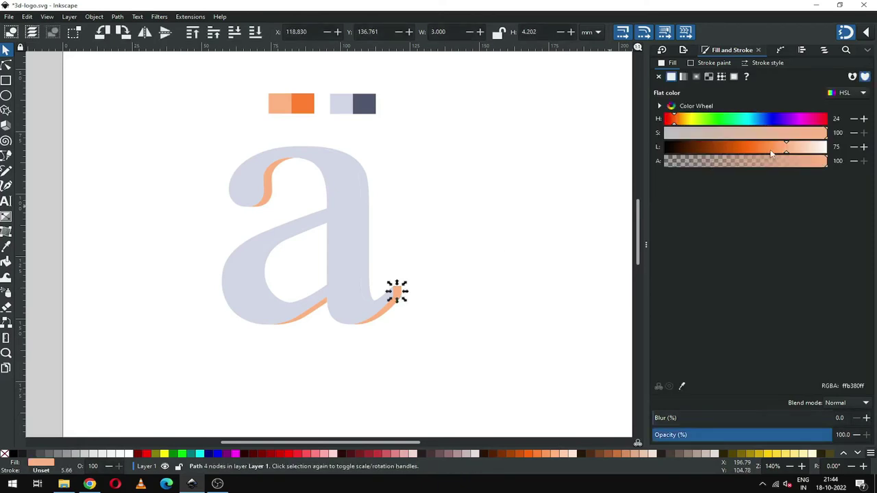
{"action": "left_click_drag", "start_coordinate": [786, 150], "coordinate": [769, 152]}
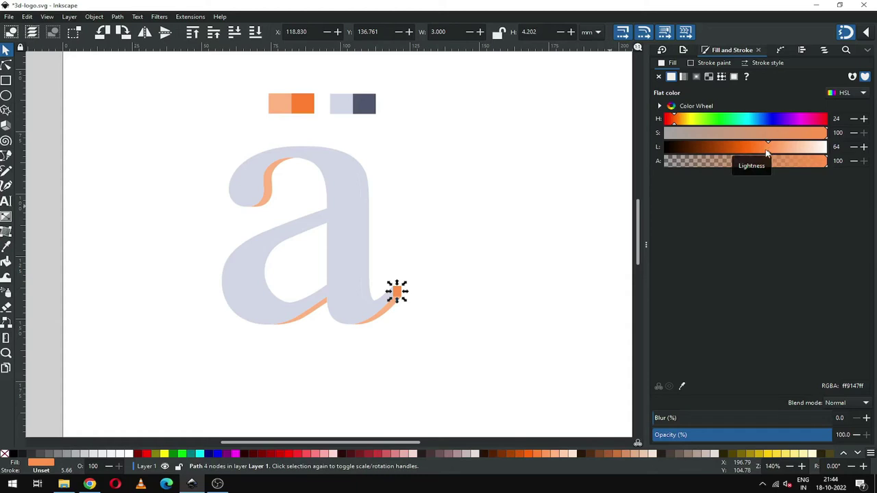
{"action": "left_click", "coordinate": [465, 237]}
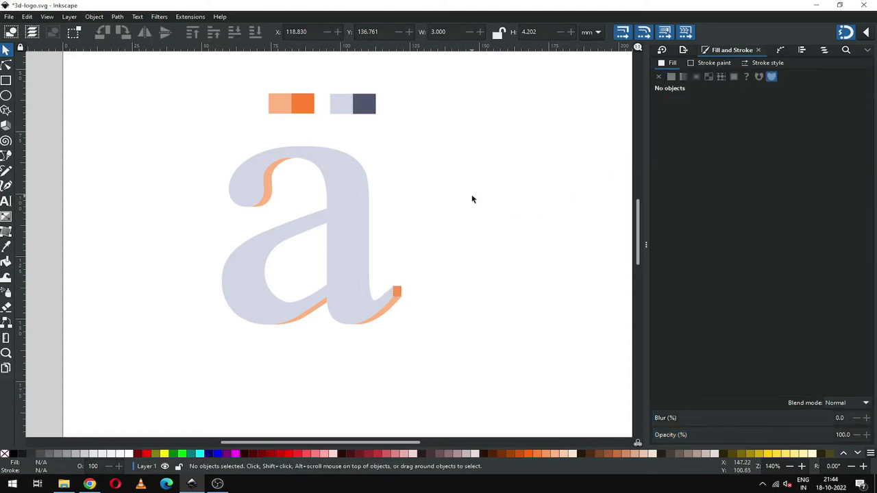
{"action": "key", "text": "ctrl+s"}
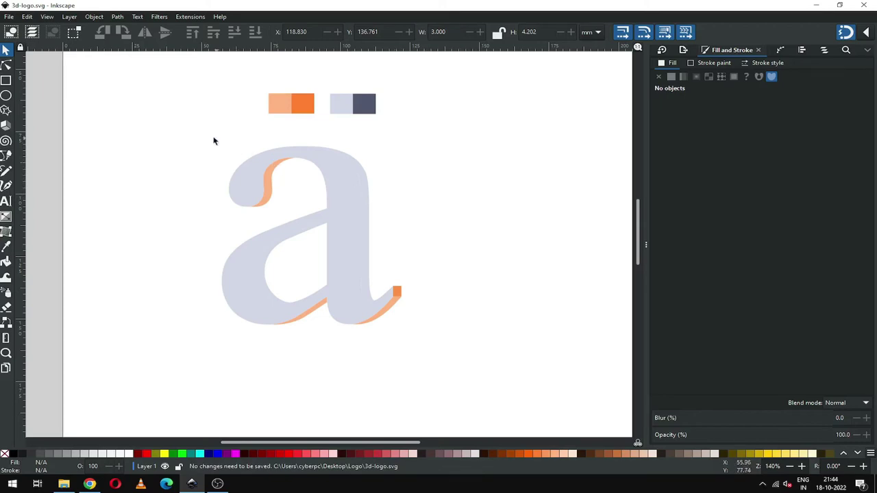
Move the letter's front face off its side pieces, about 72.7 mm to the right and 15.6 mm down.
{"action": "left_click_drag", "start_coordinate": [205, 143], "coordinate": [182, 172]}
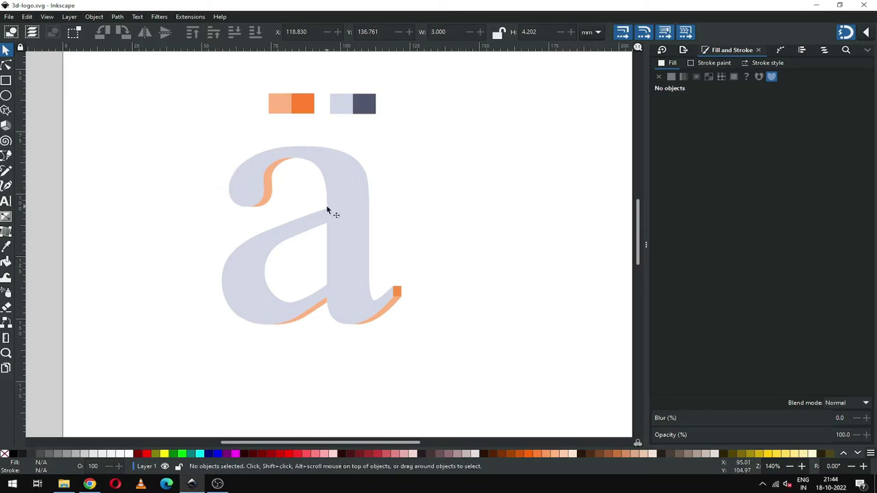
{"action": "left_click", "coordinate": [348, 210]}
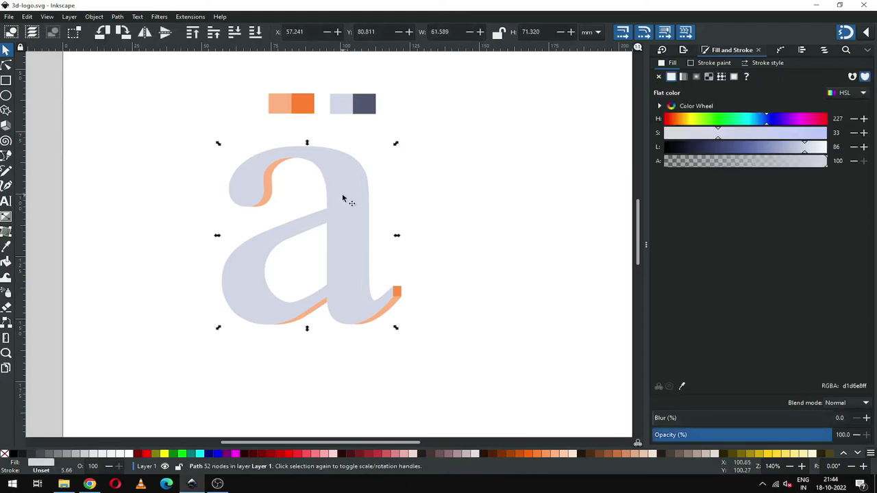
{"action": "left_click_drag", "start_coordinate": [343, 198], "coordinate": [534, 240]}
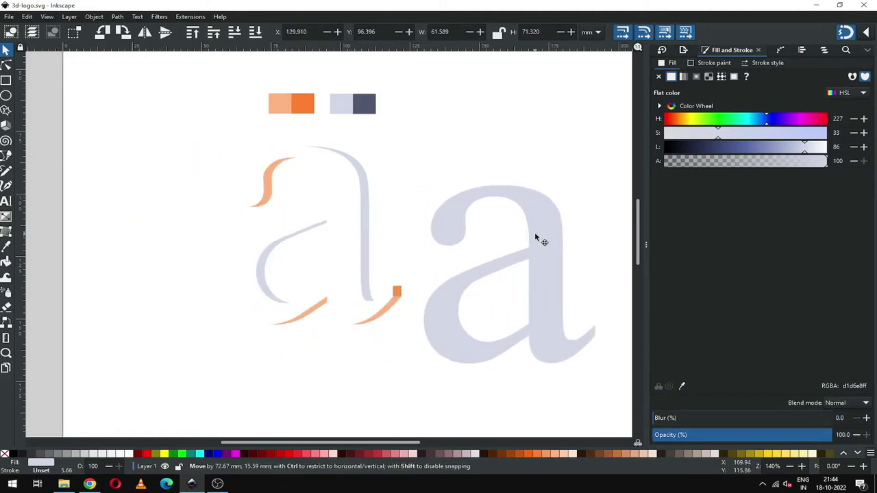
Duplicate all the letter's side pieces and move the copy 3 mm left, flush against the originals' left edge.
{"action": "left_click_drag", "start_coordinate": [209, 137], "coordinate": [425, 358]}
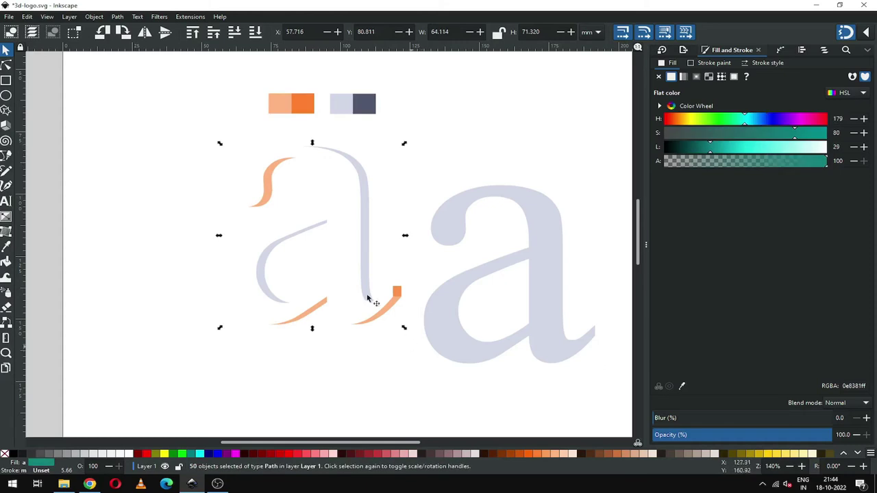
{"action": "right_click", "coordinate": [364, 221]}
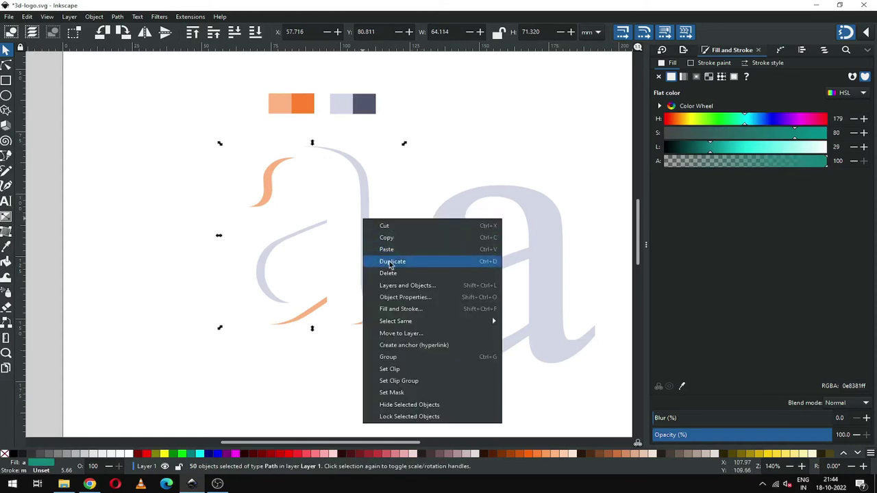
{"action": "left_click", "coordinate": [367, 258]}
{"action": "key", "text": "z"}
{"action": "left_click_drag", "start_coordinate": [349, 270], "coordinate": [426, 325]}
{"action": "key", "text": "s"}
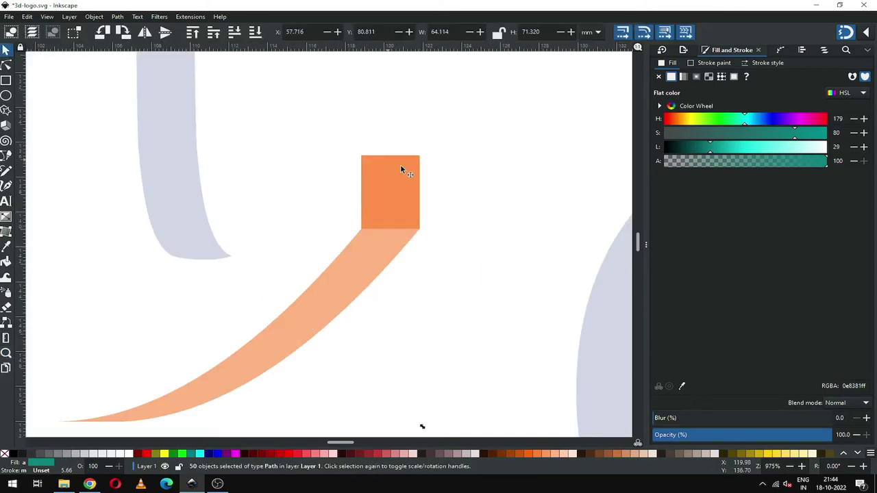
{"action": "left_click_drag", "start_coordinate": [394, 176], "coordinate": [348, 171]}
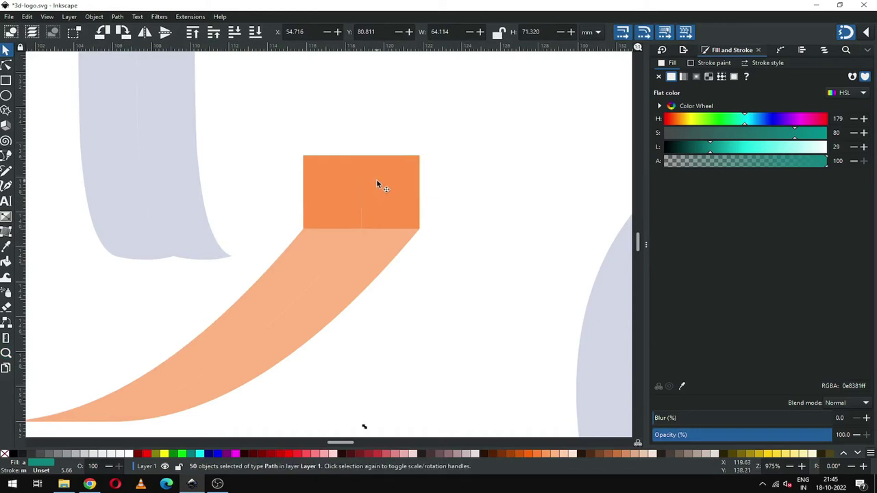
Copy the fill colour ff7f2aff of the dark orange swatch.
{"action": "key", "text": "minus"}
{"action": "key", "text": "minus"}
{"action": "key", "text": "minus"}
{"action": "key", "text": "minus"}
{"action": "key", "text": "minus"}
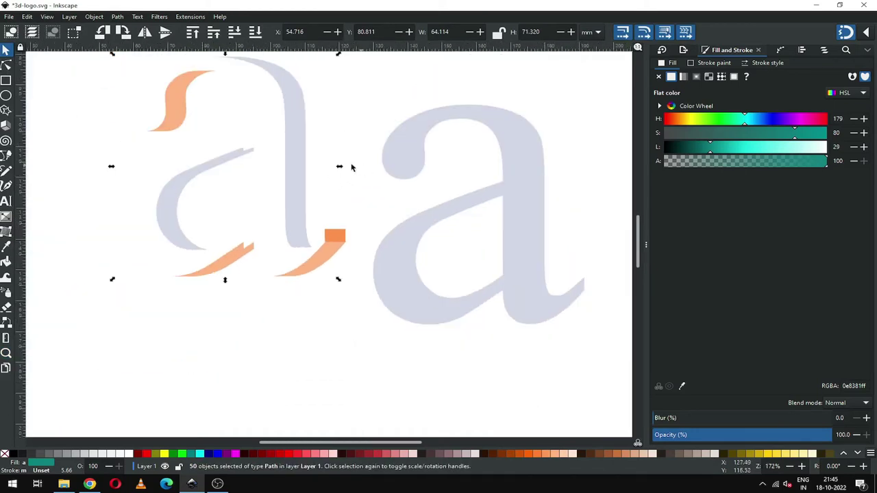
{"action": "key", "text": "minus"}
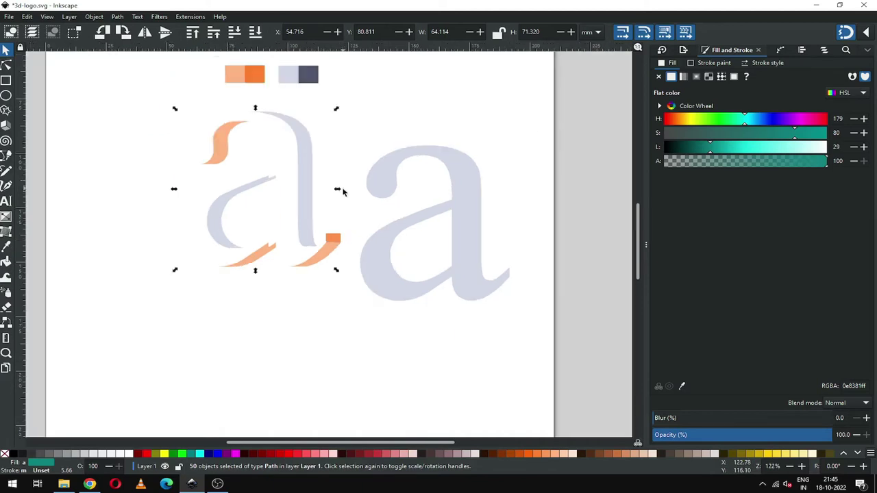
{"action": "left_click", "coordinate": [364, 207]}
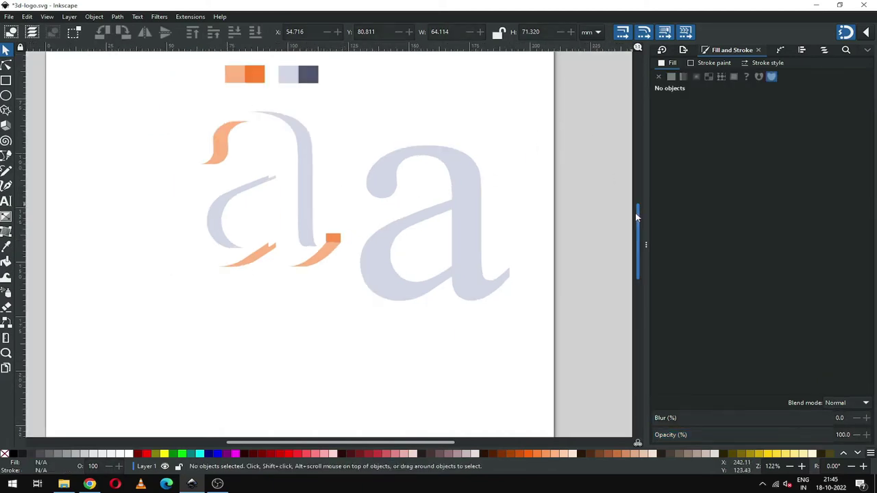
{"action": "scroll", "coordinate": [635, 206], "scroll_direction": "up", "scroll_amount": 2}
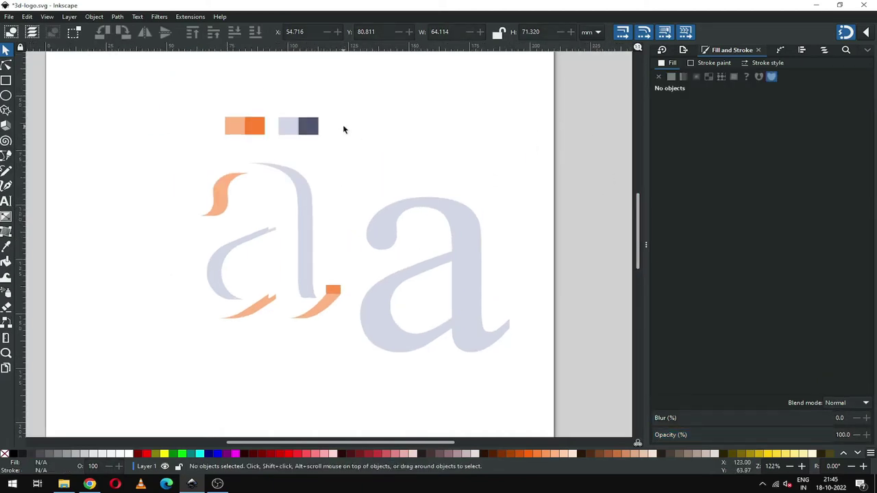
{"action": "left_click", "coordinate": [256, 126]}
{"action": "key", "text": "ctrl+shift+f"}
{"action": "key", "text": "ctrl+c"}
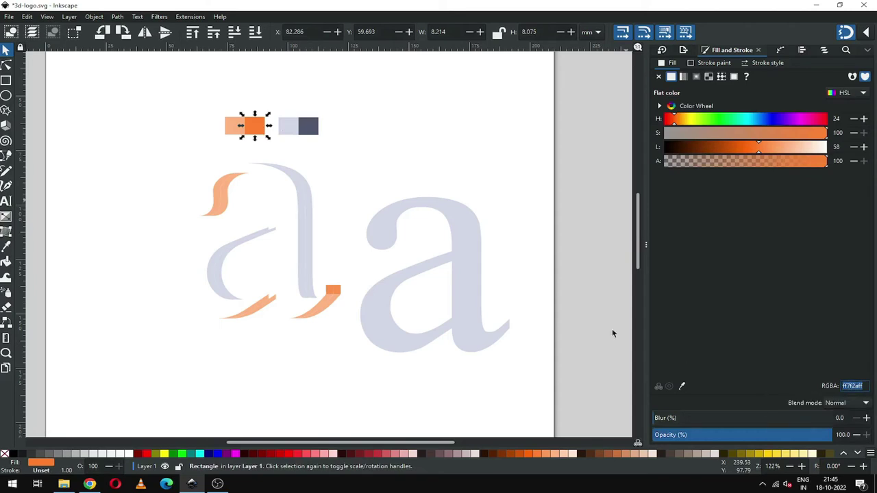
{"action": "left_click", "coordinate": [341, 186]}
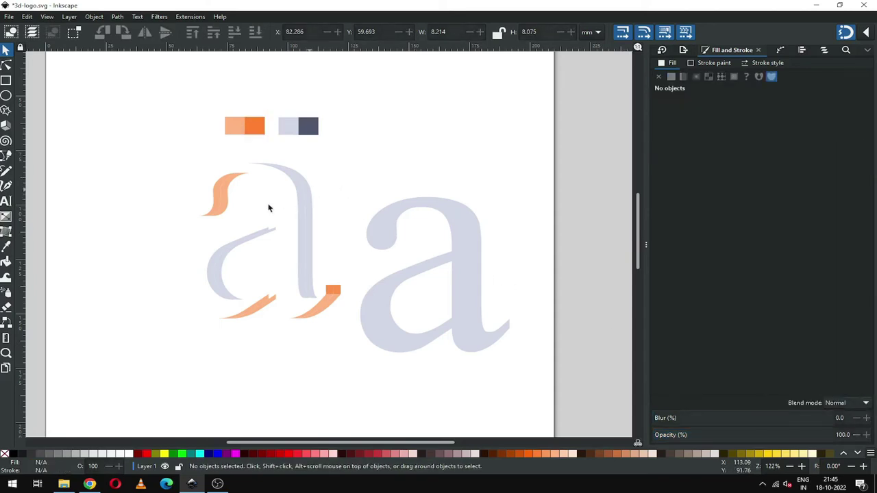
Fill the duplicated light orange side path with the copied colour ff7f2aff.
{"action": "left_click", "coordinate": [213, 186]}
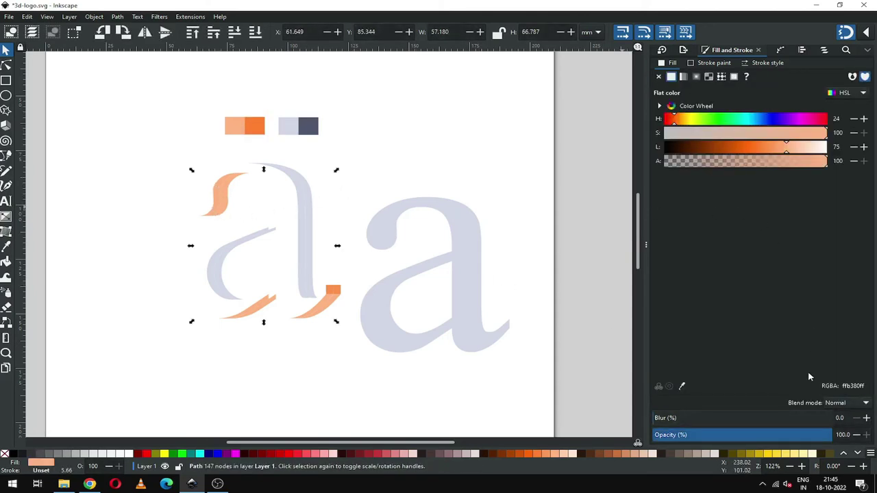
{"action": "triple_click", "coordinate": [847, 386]}
{"action": "key", "text": "ctrl+v"}
{"action": "key", "text": "Return"}
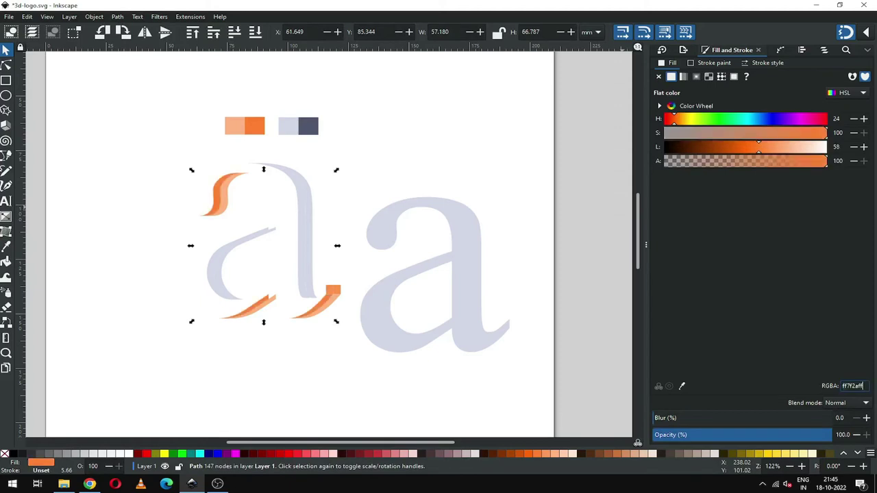
{"action": "left_click", "coordinate": [350, 165]}
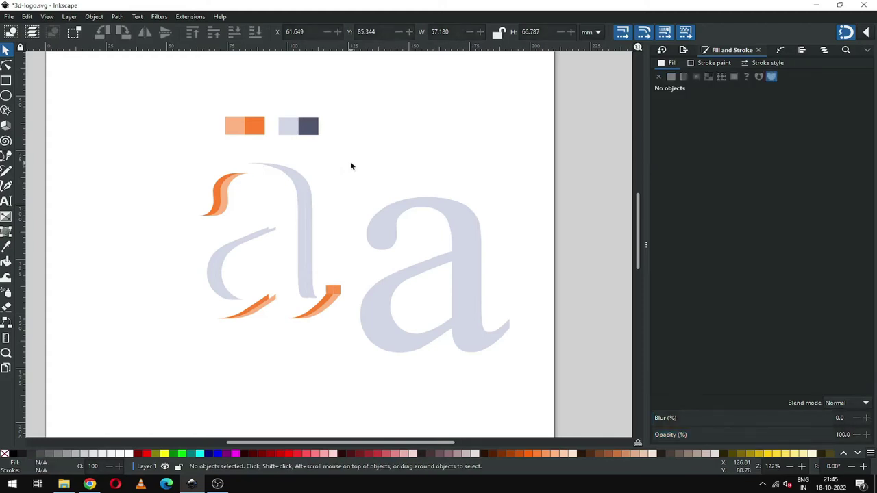
Copy the dark blue-grey swatch's colour 505670ff to the duplicated light blue-grey side path.
{"action": "left_click", "coordinate": [312, 128]}
{"action": "double_click", "coordinate": [854, 385]}
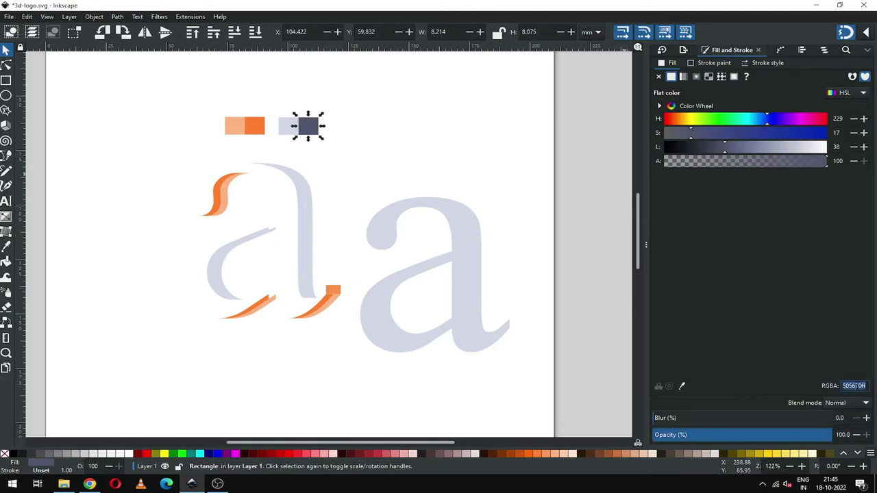
{"action": "left_click", "coordinate": [294, 202]}
{"action": "double_click", "coordinate": [854, 386]}
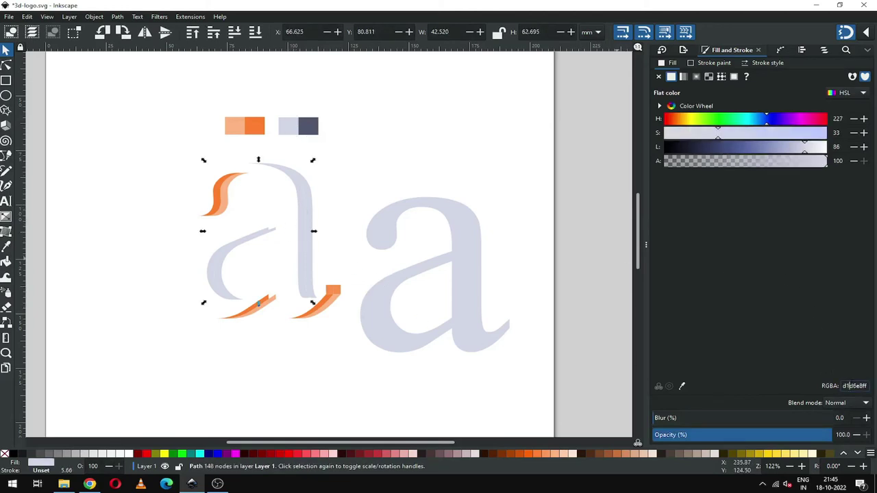
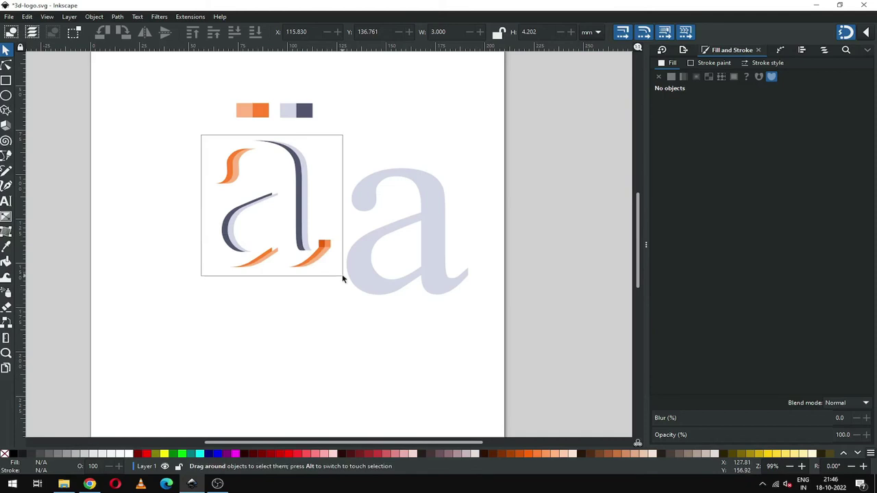
Duplicate both layers of side pieces and move the copy about 8.5 mm left and 0.6 mm up.
{"action": "left_click_drag", "start_coordinate": [342, 274], "coordinate": [342, 274]}
{"action": "key", "text": "z"}
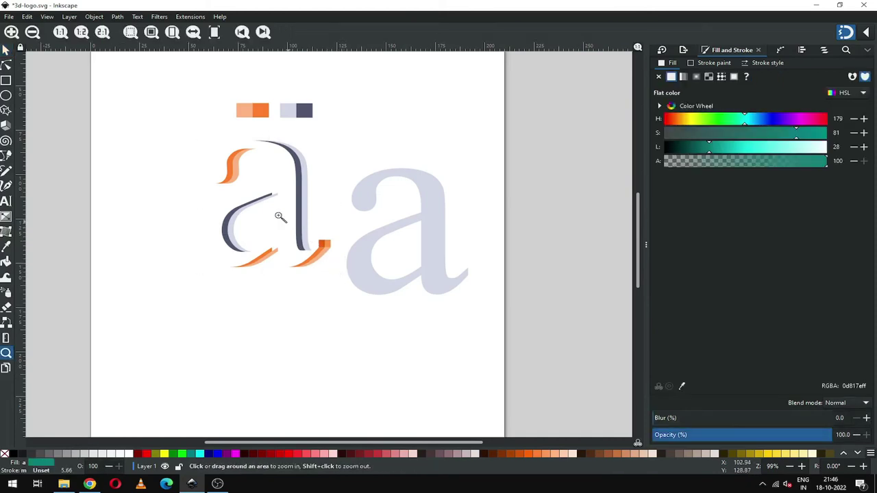
{"action": "left_click_drag", "start_coordinate": [266, 211], "coordinate": [351, 276]}
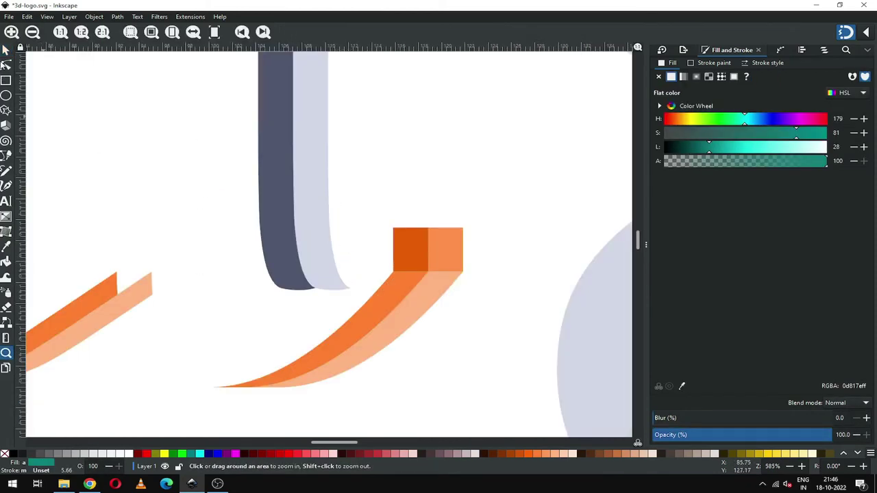
{"action": "key", "text": "s"}
{"action": "right_click", "coordinate": [446, 257]}
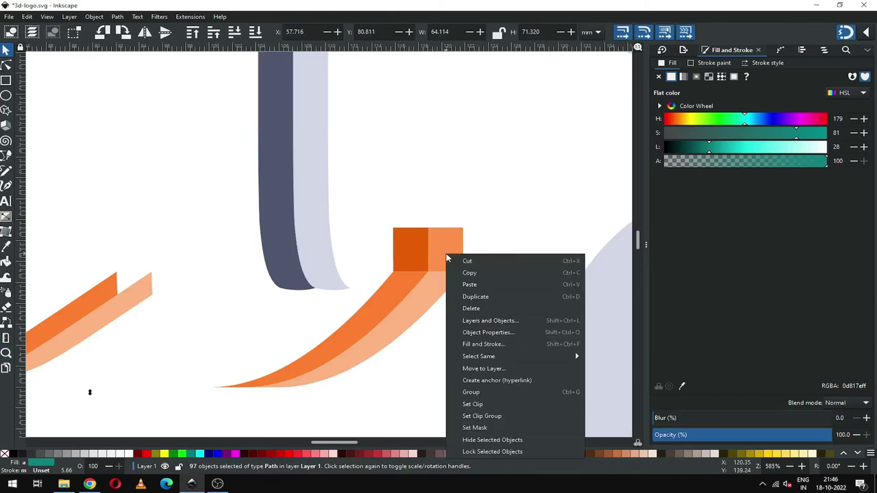
{"action": "left_click", "coordinate": [477, 296]}
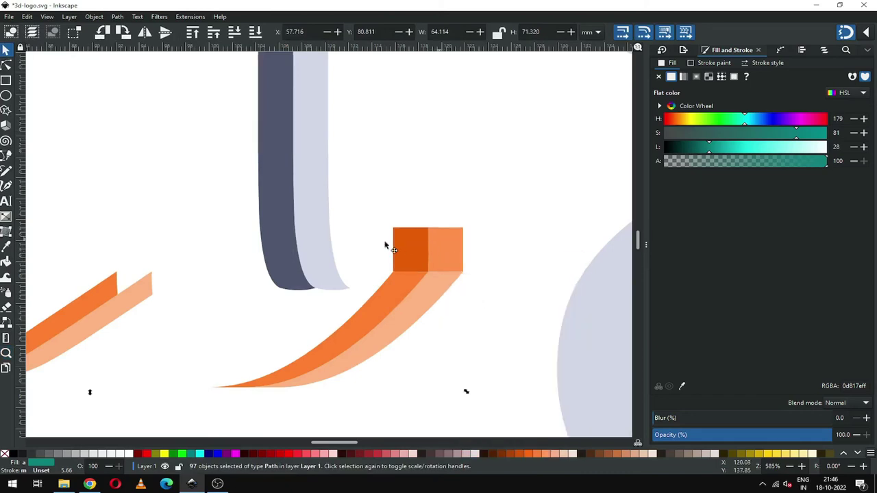
{"action": "left_click_drag", "start_coordinate": [385, 245], "coordinate": [337, 231]}
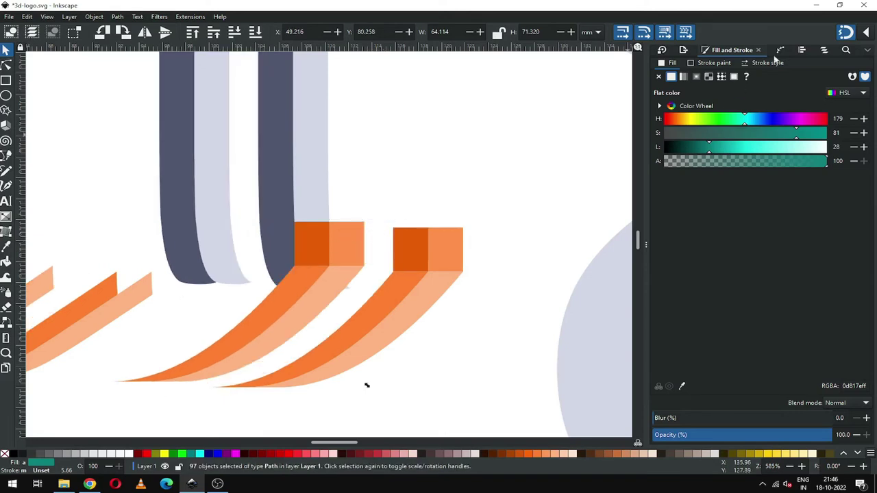
Position the duplicated side pieces at X 51.714, Y 80.811 mm so their orange end blocks sit flush against the original blocks.
{"action": "left_click", "coordinate": [864, 33]}
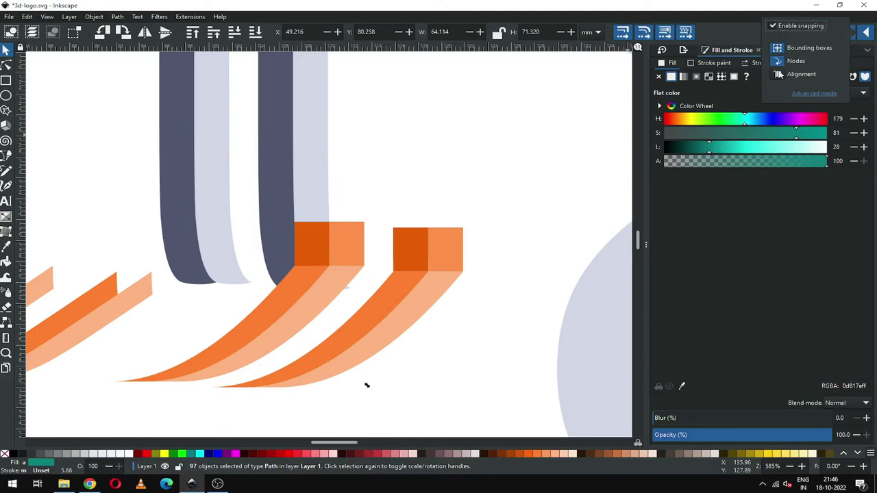
{"action": "left_click", "coordinate": [383, 240]}
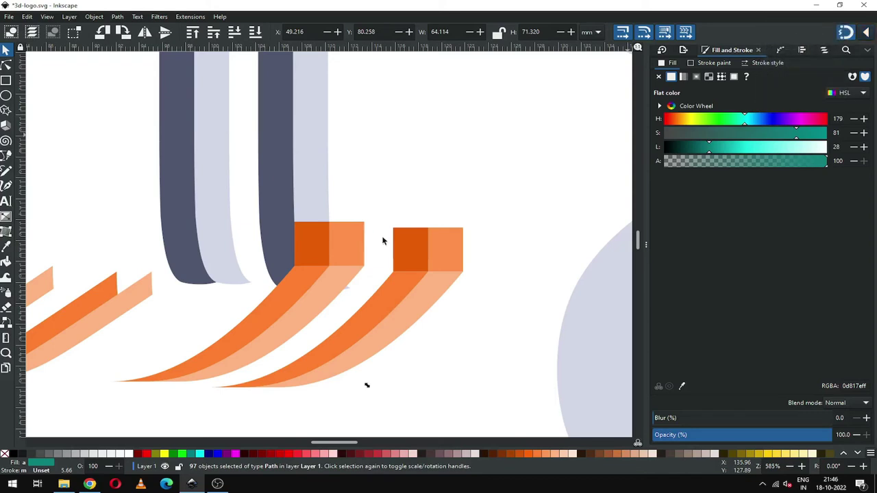
{"action": "left_click_drag", "start_coordinate": [363, 247], "coordinate": [452, 281]}
{"action": "key", "text": "z"}
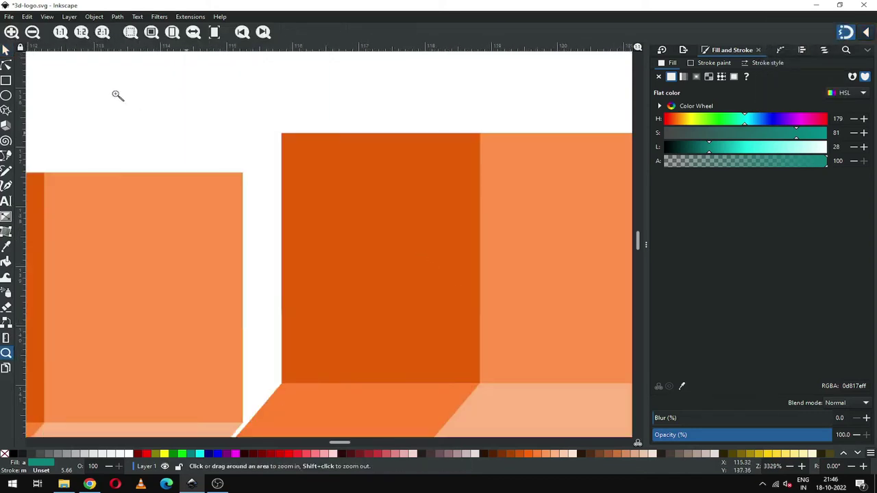
{"action": "left_click", "coordinate": [6, 50]}
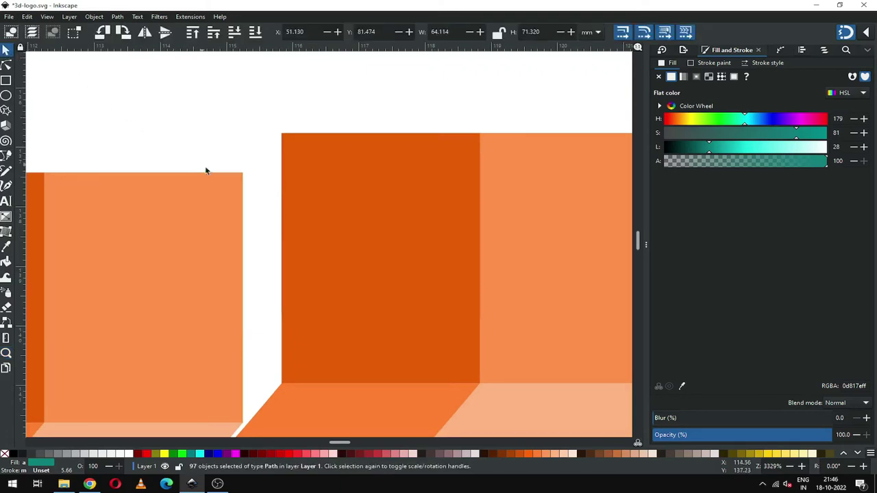
{"action": "left_click_drag", "start_coordinate": [233, 177], "coordinate": [266, 142]}
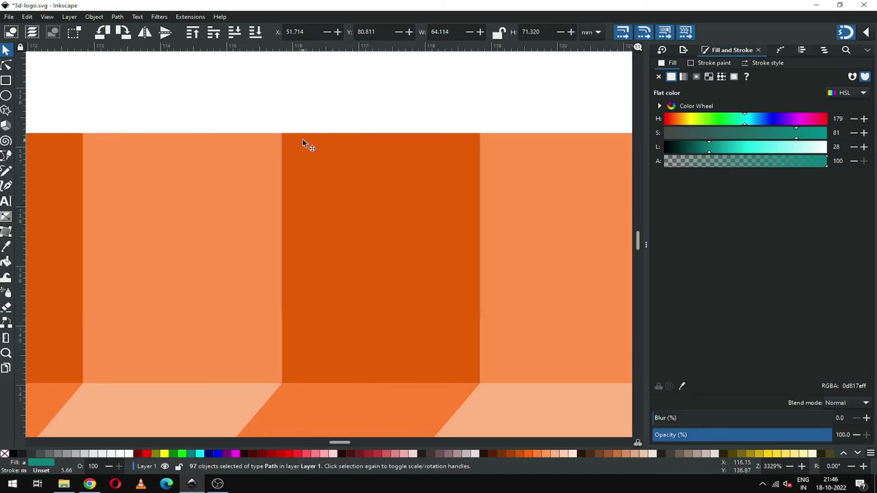
Select all the striped side pieces, duplicate them and move the copy about 11.5 mm left and 0.6 mm up.
{"action": "key", "text": "minus"}
{"action": "key", "text": "minus"}
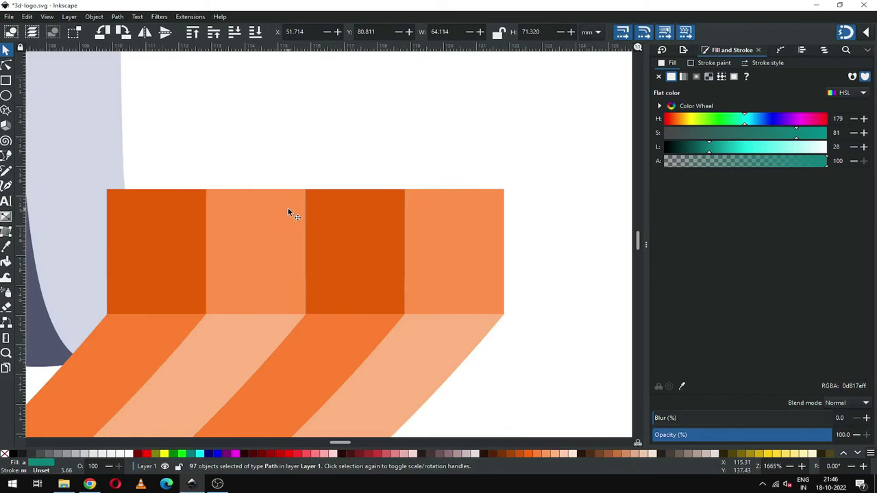
{"action": "key", "text": "minus"}
{"action": "key", "text": "minus"}
{"action": "key", "text": "minus"}
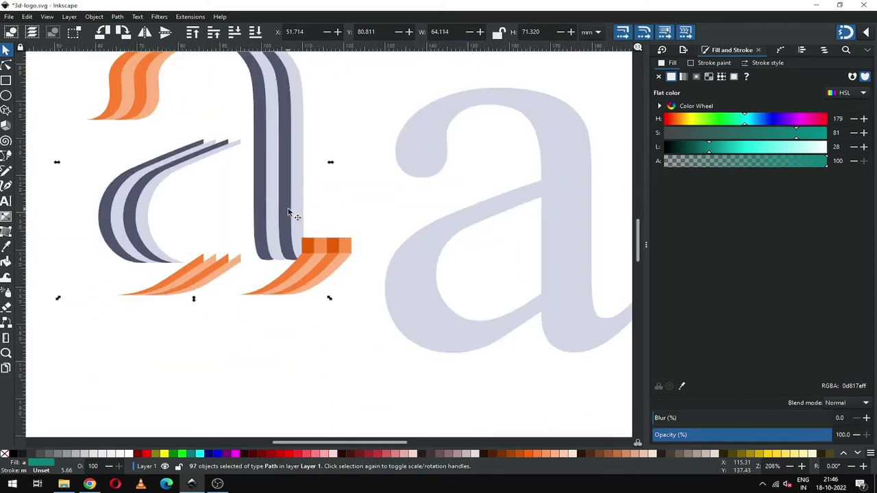
{"action": "key", "text": "minus"}
{"action": "left_click", "coordinate": [124, 89]}
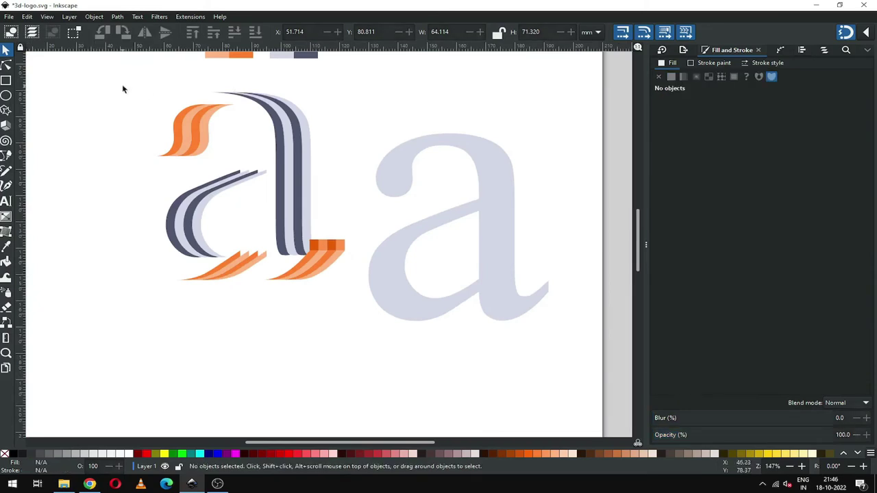
{"action": "left_click_drag", "start_coordinate": [123, 84], "coordinate": [354, 312]}
{"action": "right_click", "coordinate": [354, 311]}
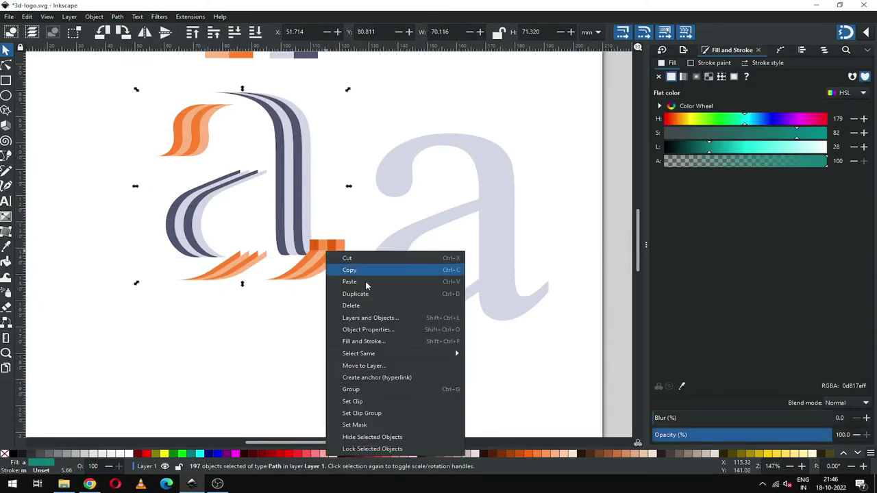
{"action": "left_click", "coordinate": [364, 295]}
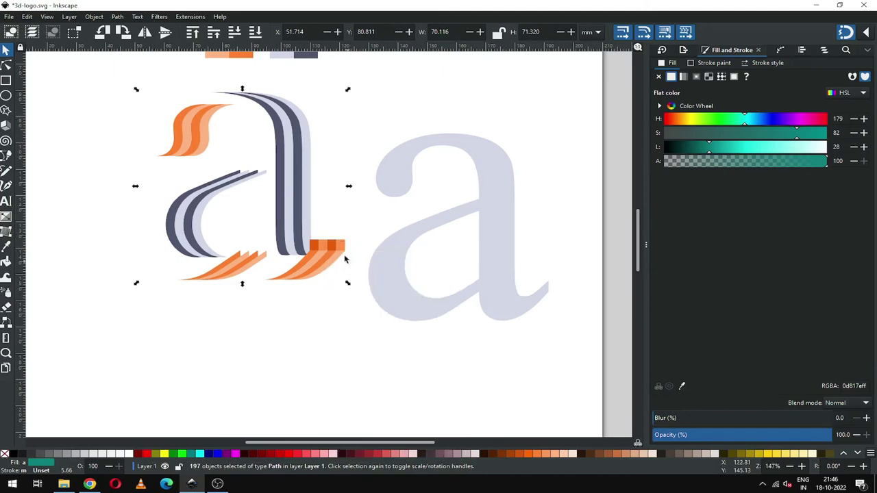
{"action": "left_click_drag", "start_coordinate": [313, 241], "coordinate": [303, 239]}
Move the copied side pieces slightly down so the top edges of their orange end blocks line up with the originals.
{"action": "key", "text": "z"}
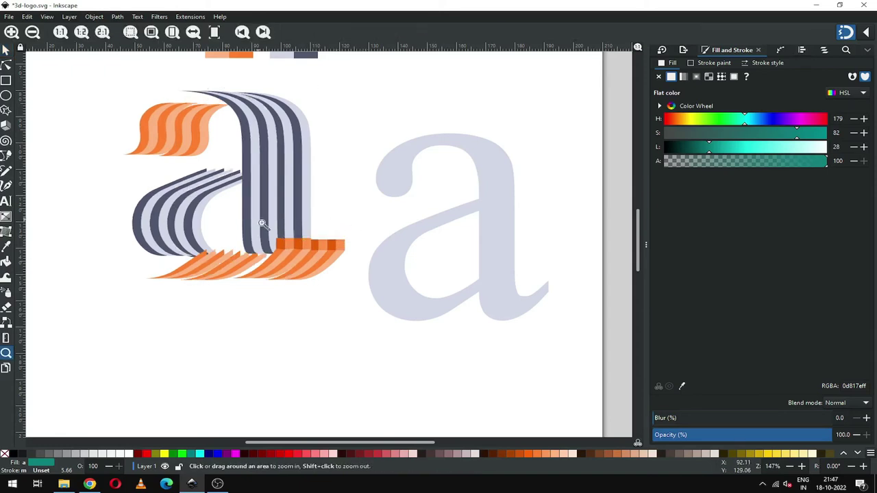
{"action": "left_click_drag", "start_coordinate": [258, 219], "coordinate": [373, 294]}
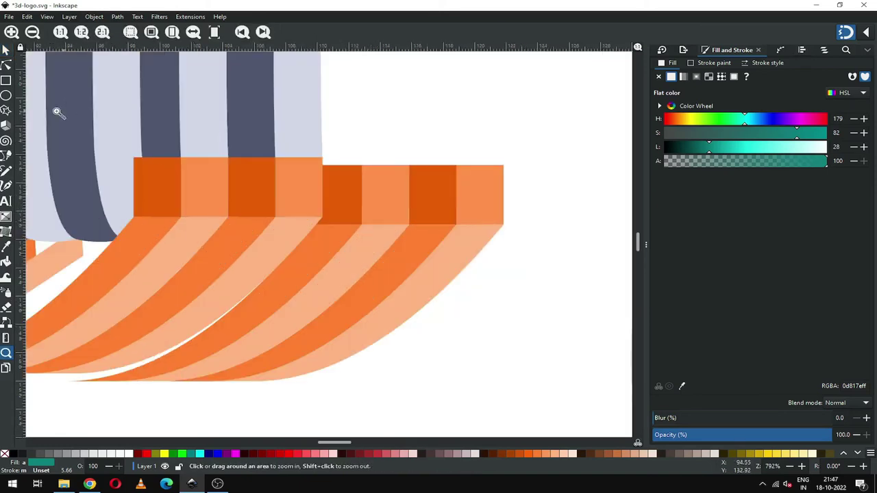
{"action": "left_click", "coordinate": [6, 50]}
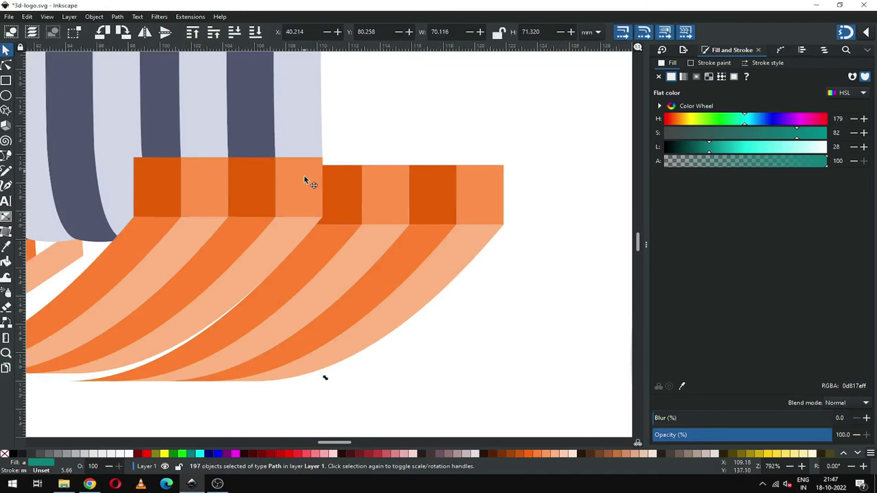
{"action": "left_click_drag", "start_coordinate": [305, 180], "coordinate": [304, 186]}
Fine-position the copied side pieces at X 39.715, Y 80.813 mm, closing the joint between the light and dark orange end blocks.
{"action": "key", "text": "z"}
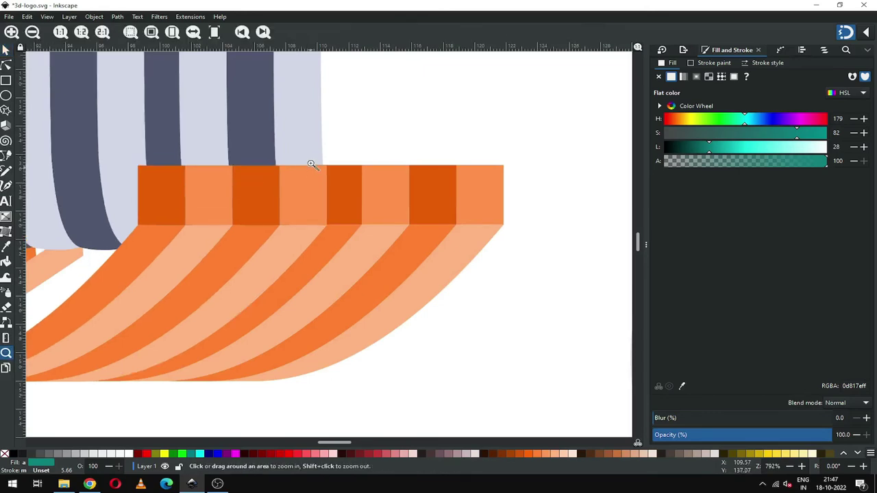
{"action": "left_click_drag", "start_coordinate": [295, 152], "coordinate": [363, 212]}
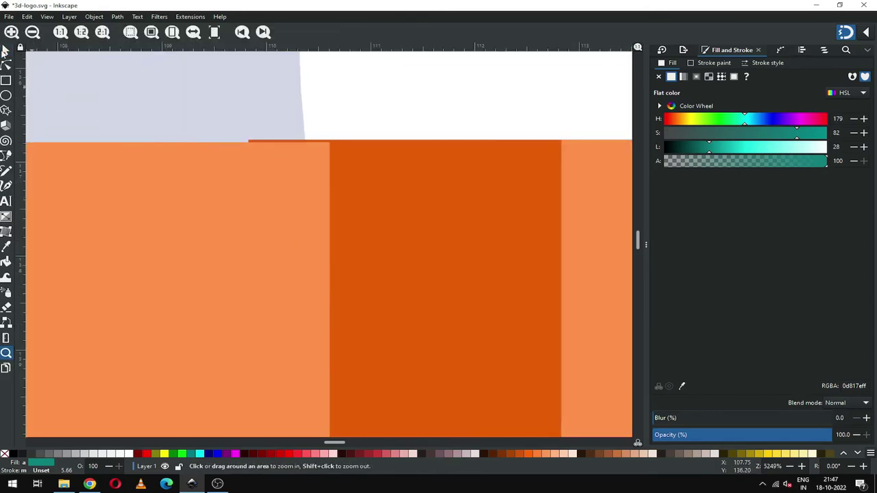
{"action": "left_click", "coordinate": [5, 50]}
{"action": "left_click_drag", "start_coordinate": [307, 150], "coordinate": [282, 168]}
{"action": "key", "text": "z"}
{"action": "left_click", "coordinate": [5, 49]}
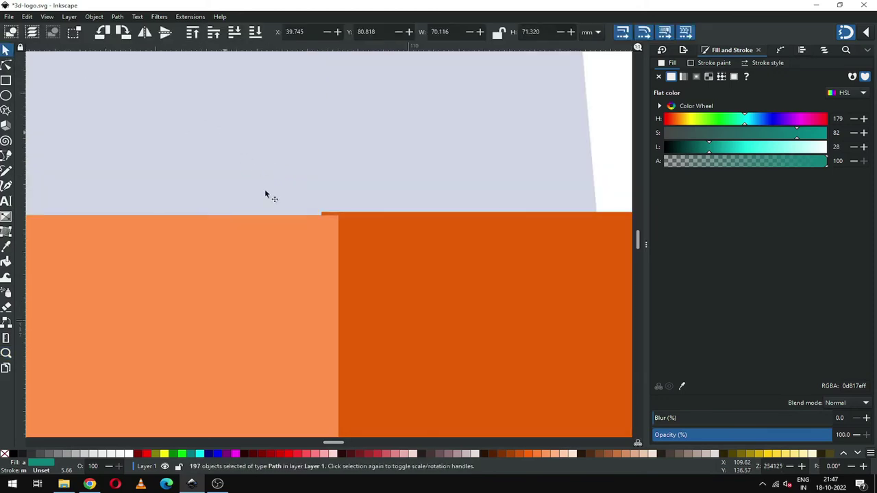
{"action": "left_click_drag", "start_coordinate": [326, 225], "coordinate": [325, 221]}
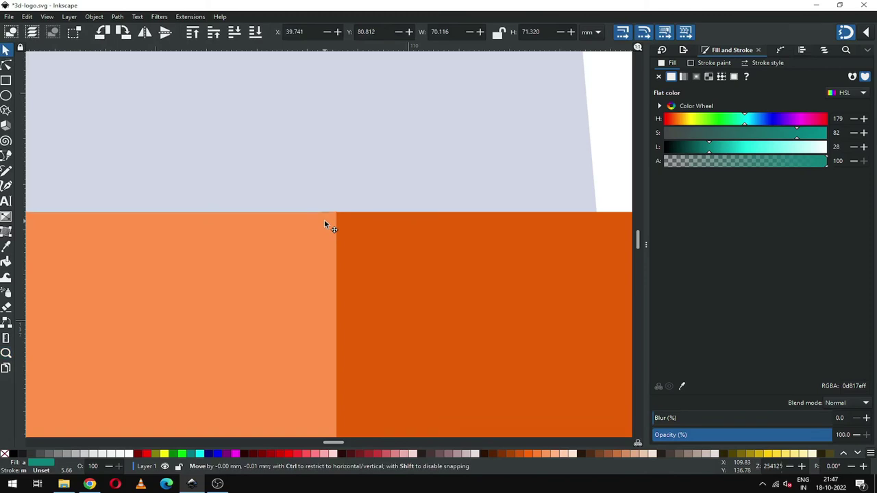
{"action": "mouse_move", "coordinate": [324, 220]}
{"action": "left_mouse_down"}
{"action": "mouse_move", "coordinate": [303, 226]}
{"action": "mouse_move", "coordinate": [308, 221]}
{"action": "left_mouse_up"}
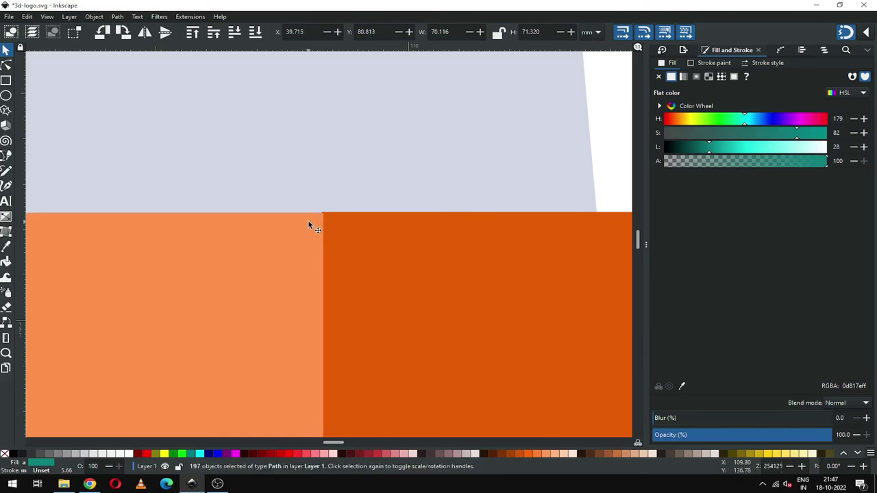
Place the plain light blue-grey letter "a" over the striped side pieces and raise it to the top of the stack.
{"action": "scroll", "coordinate": [309, 221], "scroll_direction": "down", "scroll_amount": 5}
{"action": "scroll", "coordinate": [430, 226], "scroll_direction": "down", "scroll_amount": 7}
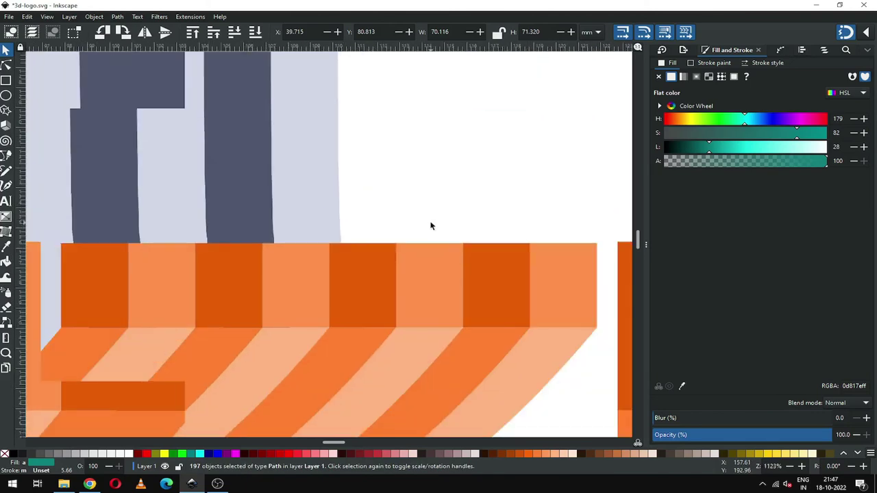
{"action": "scroll", "coordinate": [360, 229], "scroll_direction": "down", "scroll_amount": 3}
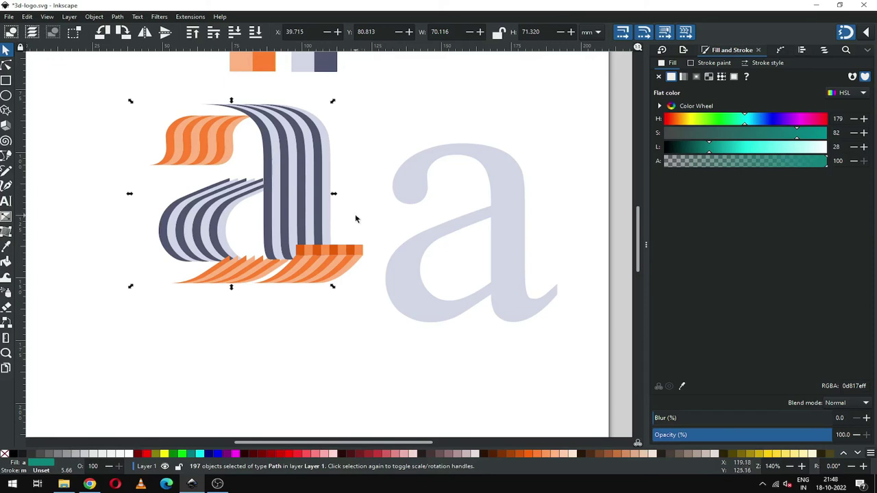
{"action": "left_click", "coordinate": [355, 219]}
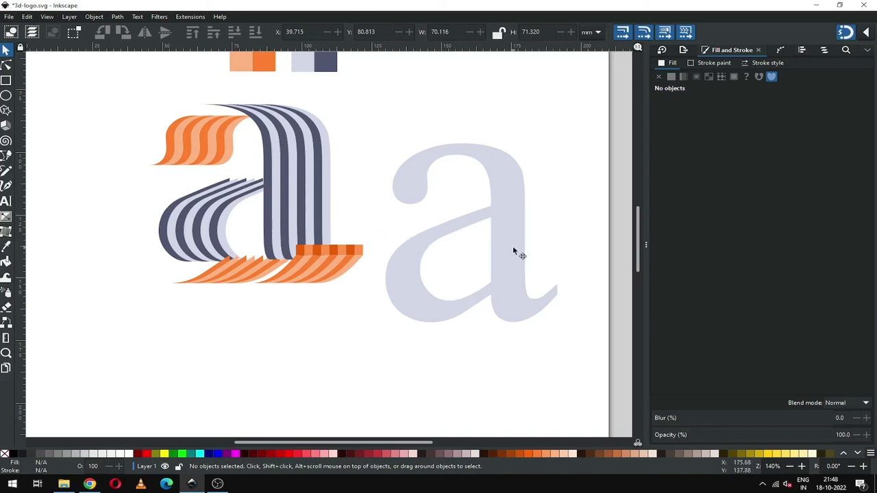
{"action": "left_click", "coordinate": [502, 291]}
{"action": "left_click_drag", "start_coordinate": [502, 290], "coordinate": [235, 229]}
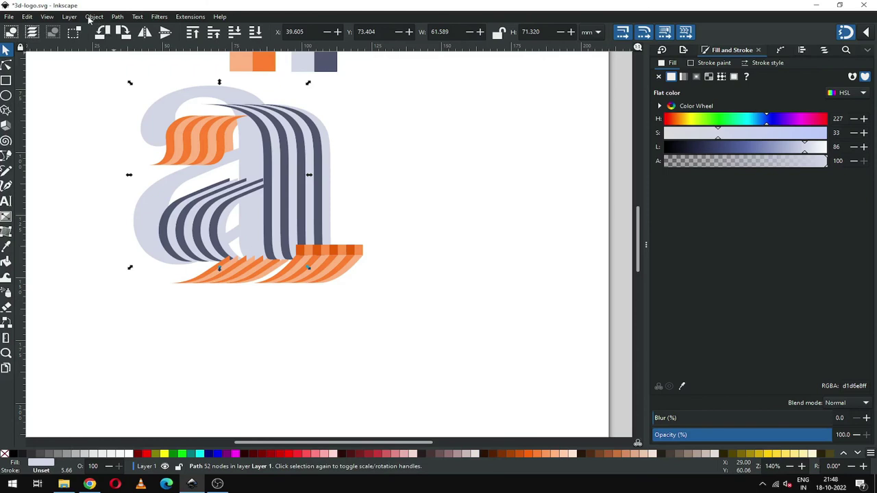
{"action": "left_click", "coordinate": [89, 17]}
{"action": "left_click", "coordinate": [104, 197]}
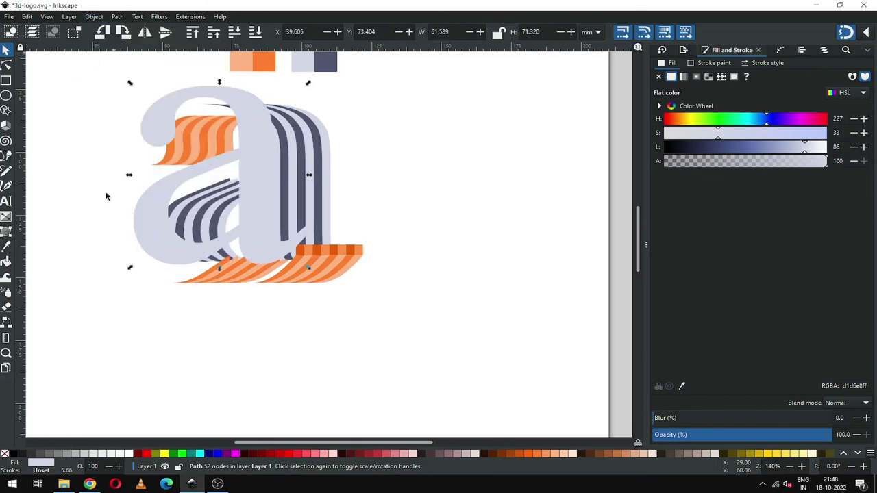
Move the letter "a" about 4.1 mm left and 4.5 mm down towards the first dark orange end block.
{"action": "key", "text": "z"}
{"action": "left_click_drag", "start_coordinate": [134, 184], "coordinate": [409, 315]}
{"action": "key", "text": "s"}
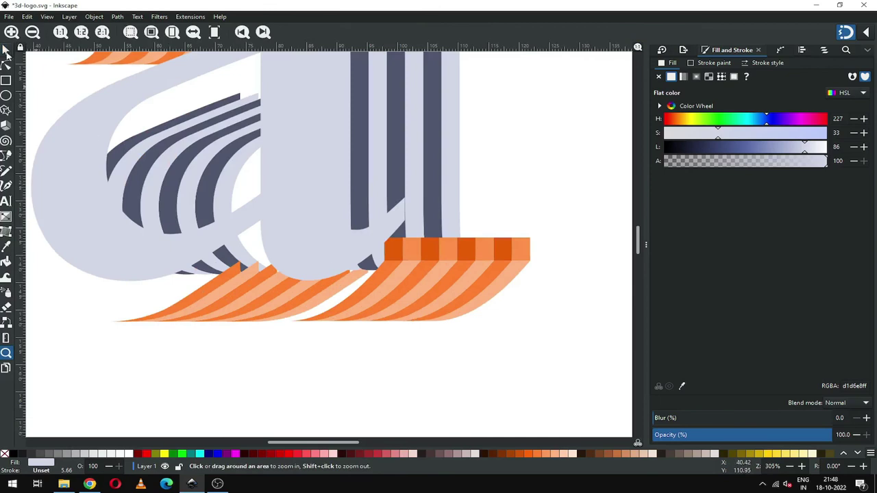
{"action": "left_click", "coordinate": [385, 226]}
{"action": "left_click_drag", "start_coordinate": [385, 226], "coordinate": [364, 247]}
Lighten the front letter's fill to a lightness of 93, giving the colour e6e9f3ff.
{"action": "key", "text": "z"}
{"action": "left_click_drag", "start_coordinate": [322, 218], "coordinate": [440, 283]}
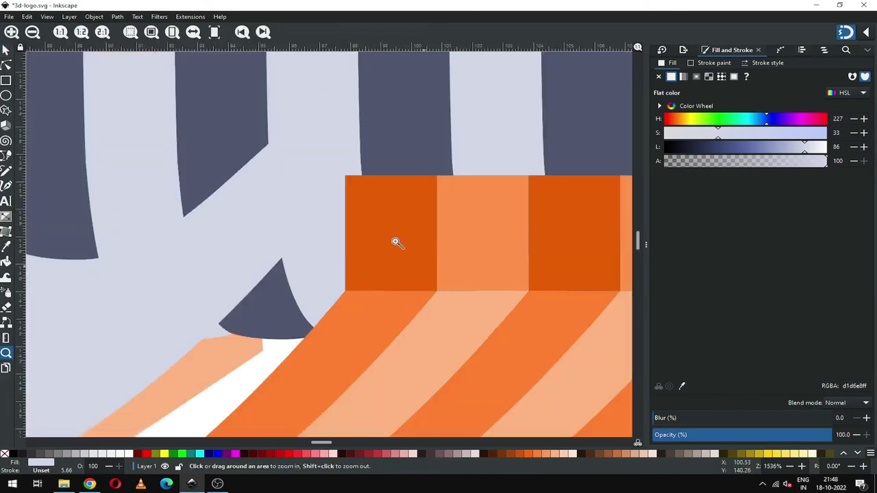
{"action": "left_click", "coordinate": [5, 50]}
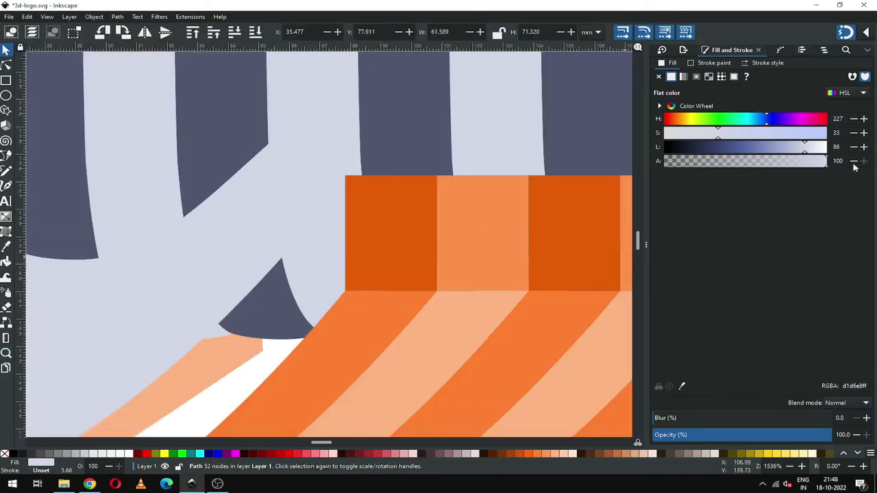
{"action": "left_click", "coordinate": [812, 150]}
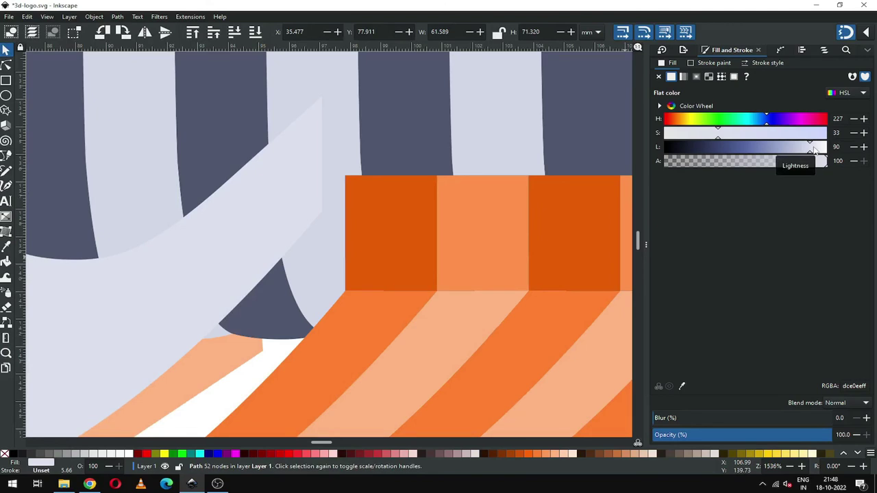
{"action": "left_click", "coordinate": [815, 148]}
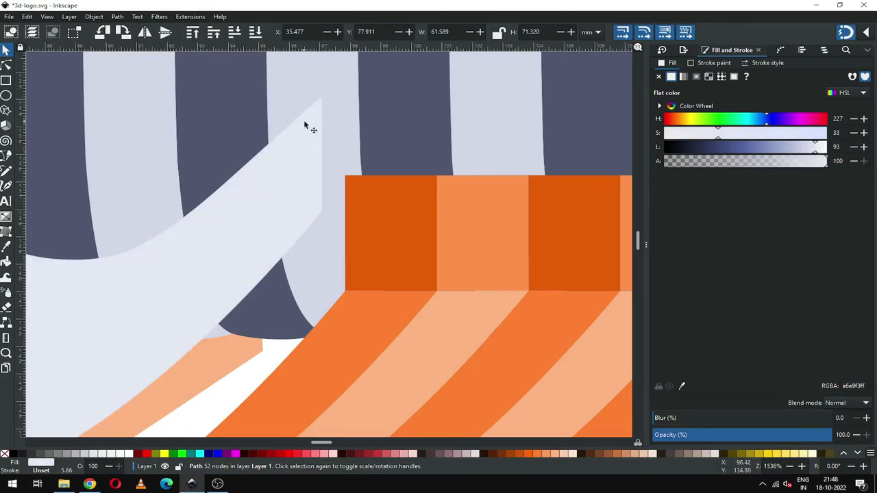
Move the front letter to X 36.240, Y 80.813 mm so its foot meets the first dark orange end block.
{"action": "left_click_drag", "start_coordinate": [303, 121], "coordinate": [328, 214]}
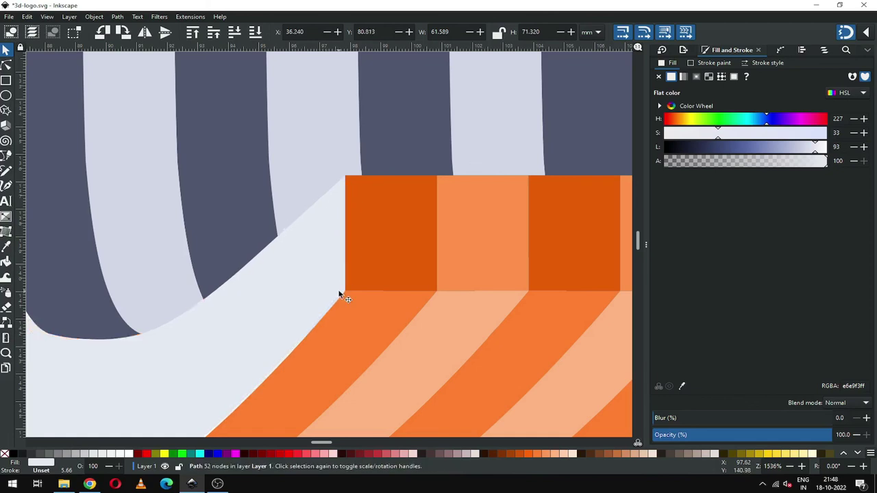
{"action": "key", "text": "minus"}
{"action": "key", "text": "minus"}
{"action": "key", "text": "minus"}
{"action": "key", "text": "minus"}
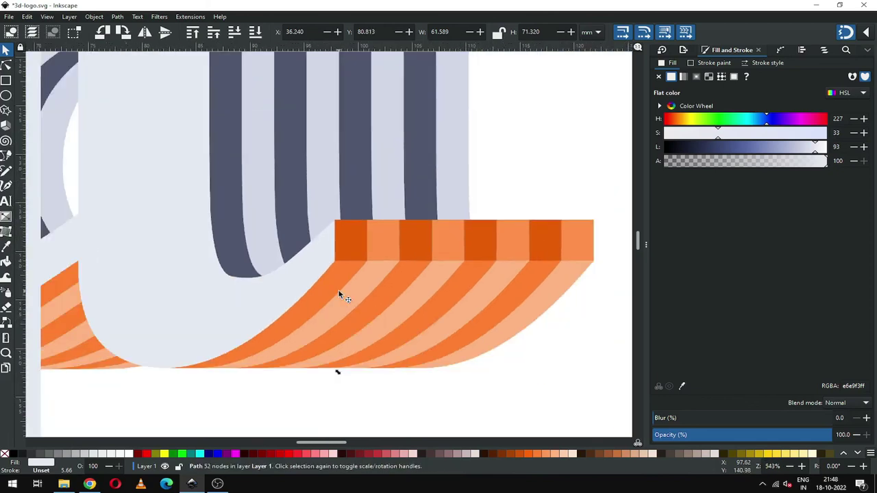
{"action": "key", "text": "minus"}
{"action": "key", "text": "minus"}
{"action": "key", "text": "minus"}
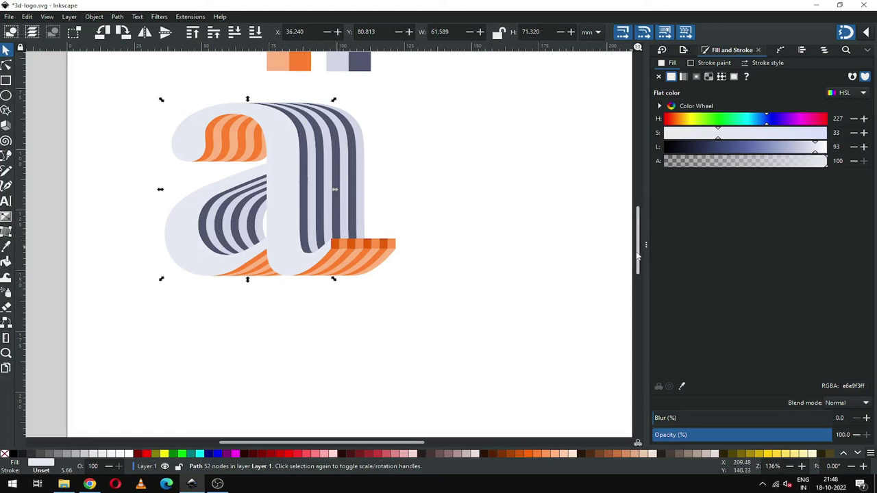
Move the four colour swatches about 15 mm up, away from the finished letter, and save the file.
{"action": "left_click_drag", "start_coordinate": [637, 252], "coordinate": [635, 243]}
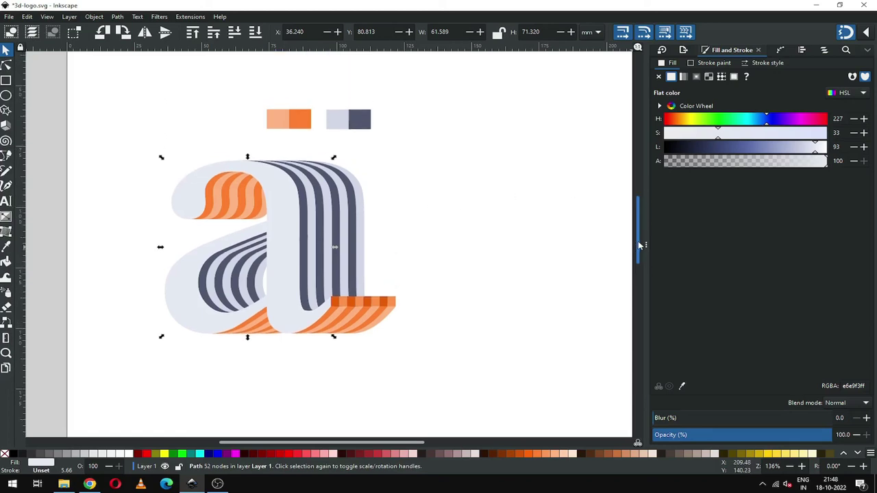
{"action": "left_click", "coordinate": [449, 244]}
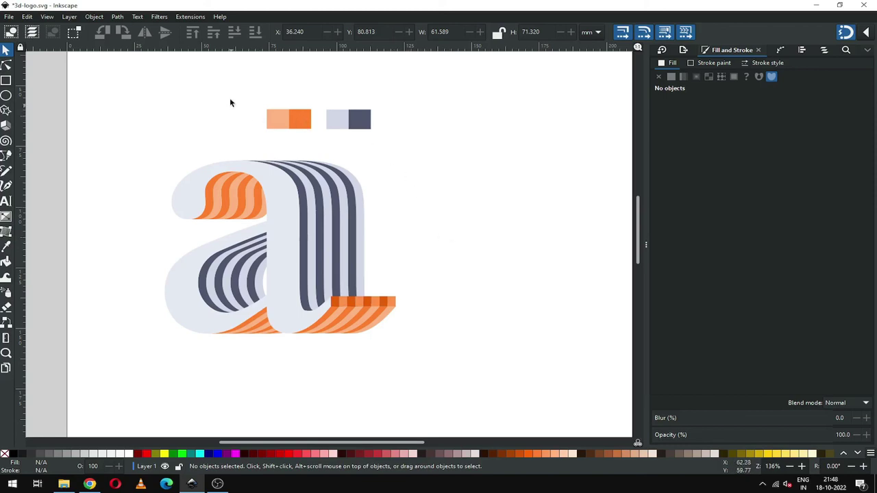
{"action": "left_click_drag", "start_coordinate": [232, 91], "coordinate": [363, 79]}
{"action": "left_click", "coordinate": [434, 178]}
{"action": "key", "text": "ctrl+s"}
{"action": "key", "text": "ctrl+s"}
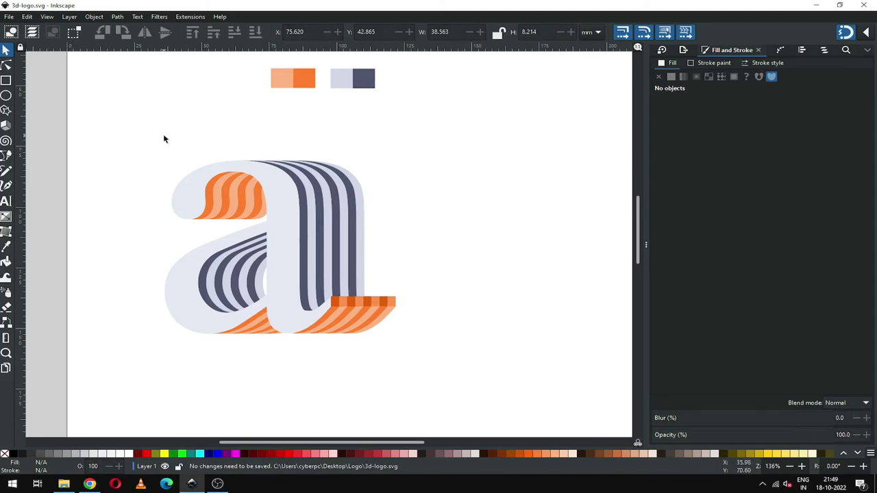
Activate the Rectangle tool for drawing a new rectangle.
{"action": "left_click", "coordinate": [6, 80]}
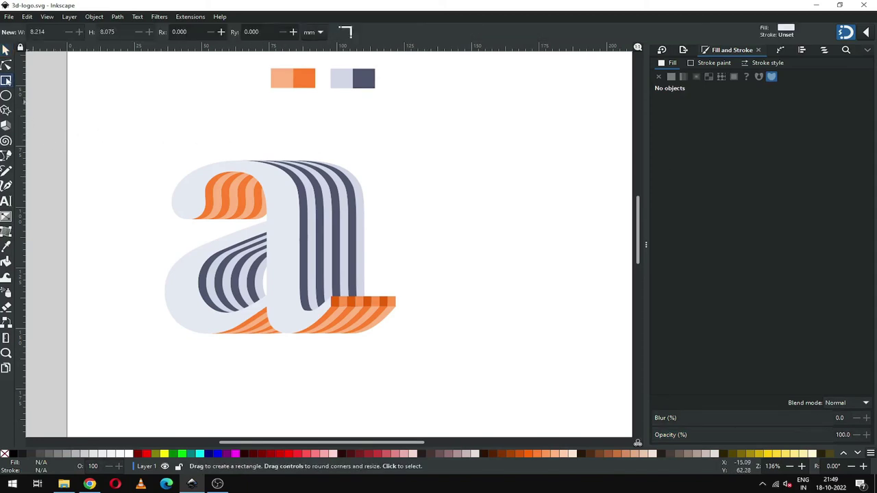